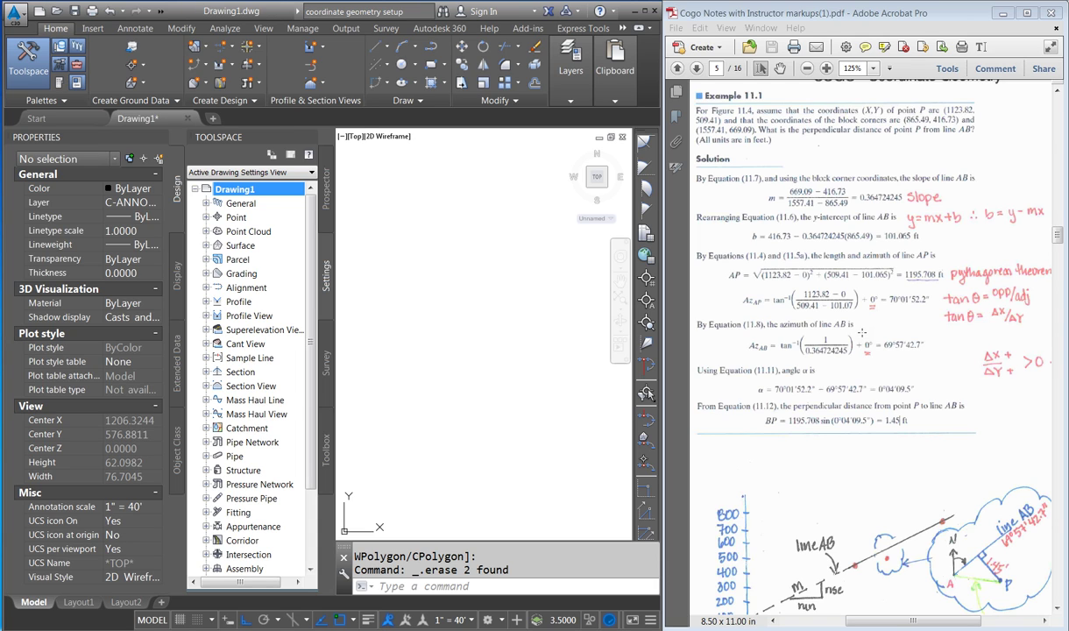
Cancel any leftover command and put focus in the command line.
key("Escape")
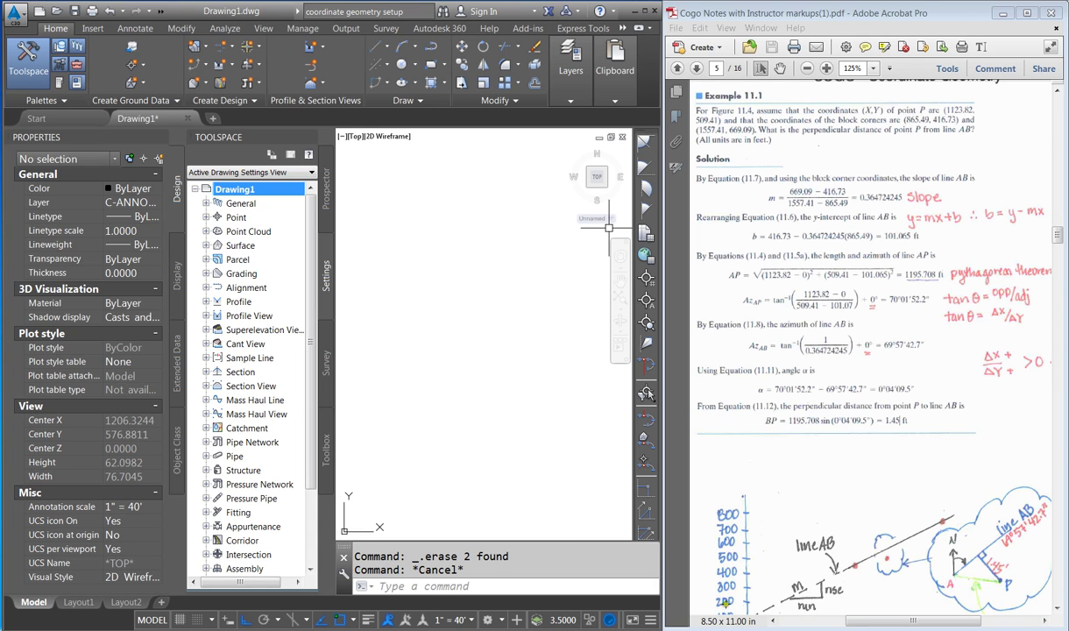
left_click(522, 585)
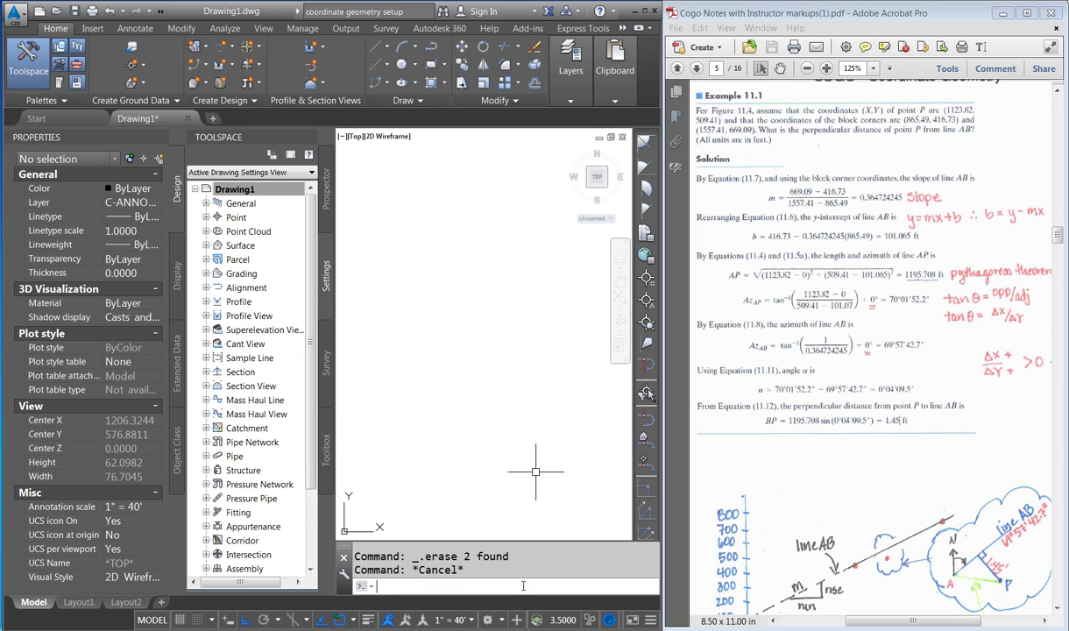
Draw line AB from 865.49,416.73 to 1557.41,669.09, then end the LINE command.
key("Return")
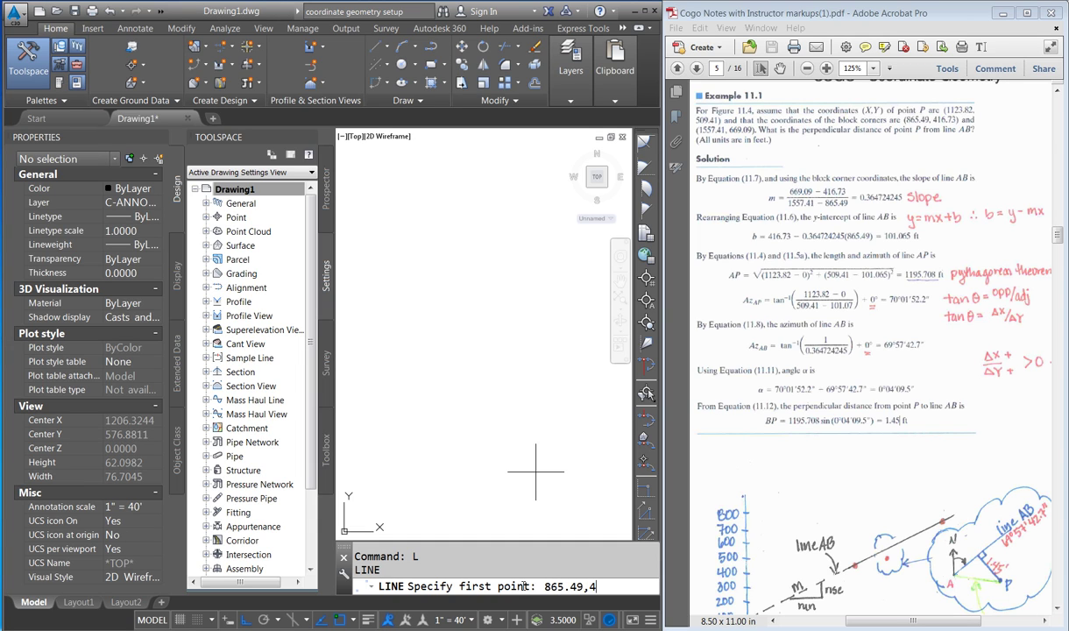
key("Return")
scroll(487, 384, "up", 4)
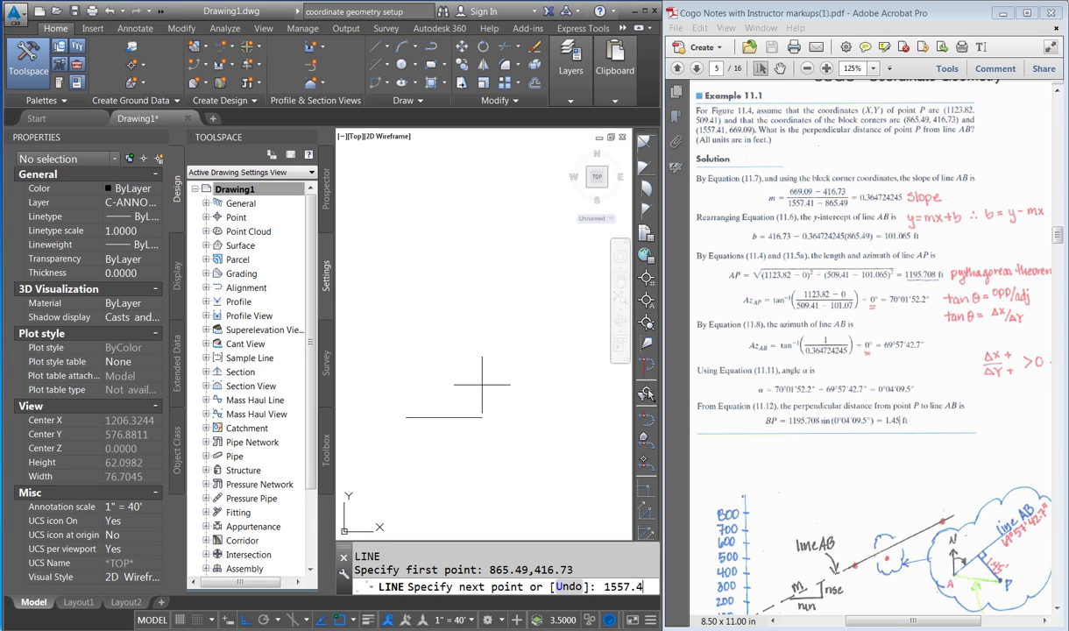
type("1557.41,669.09")
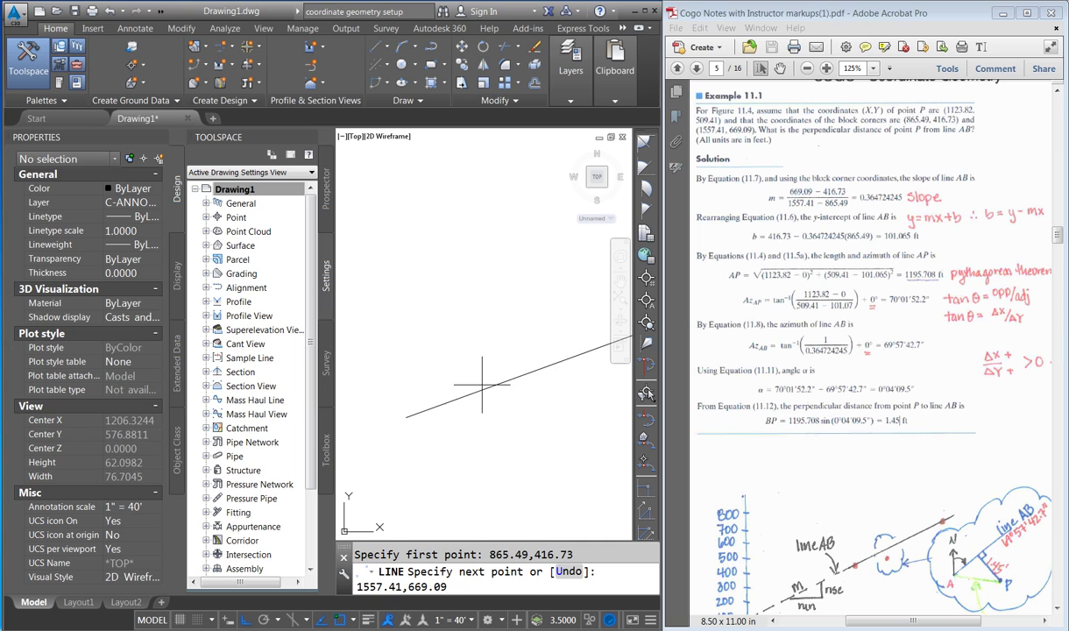
key("Return")
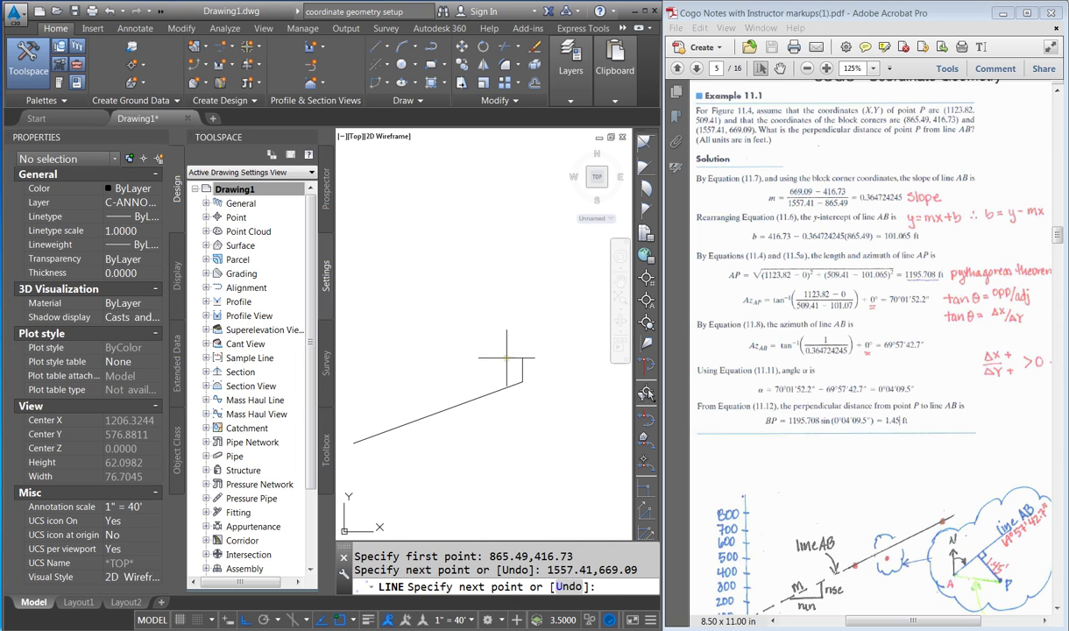
key("Escape")
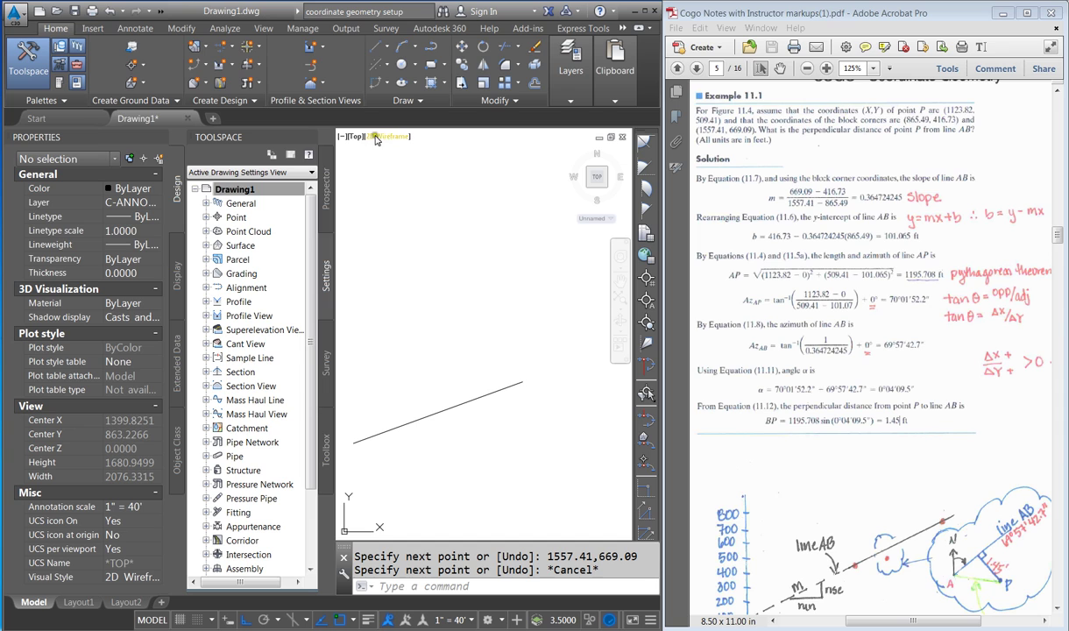
left_click(248, 192)
right_click(248, 192)
left_click(285, 187)
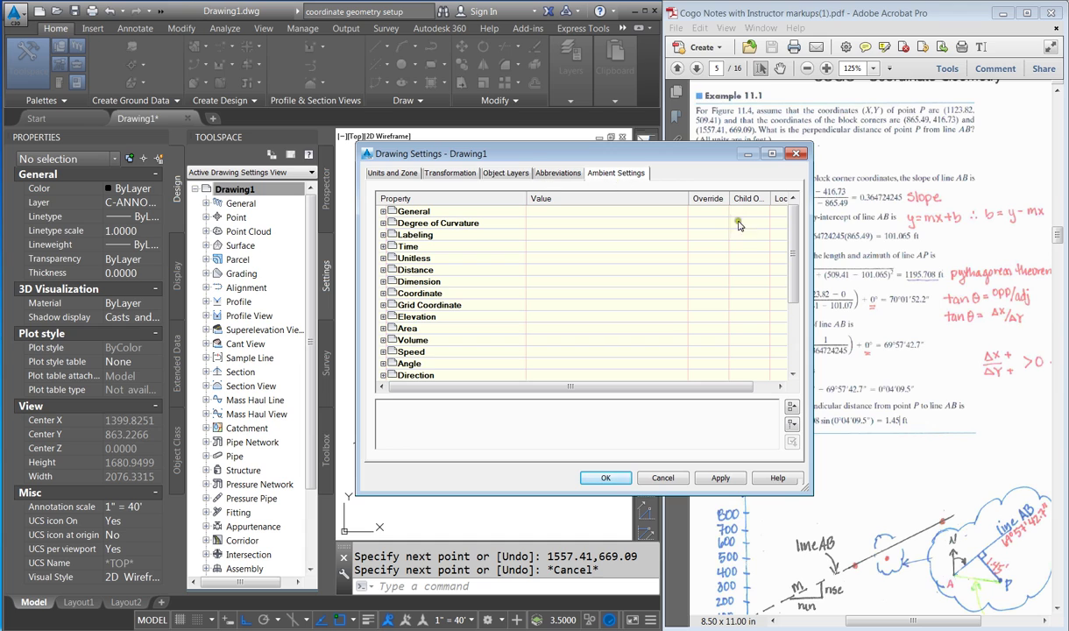
scroll(802, 273, "down", 3)
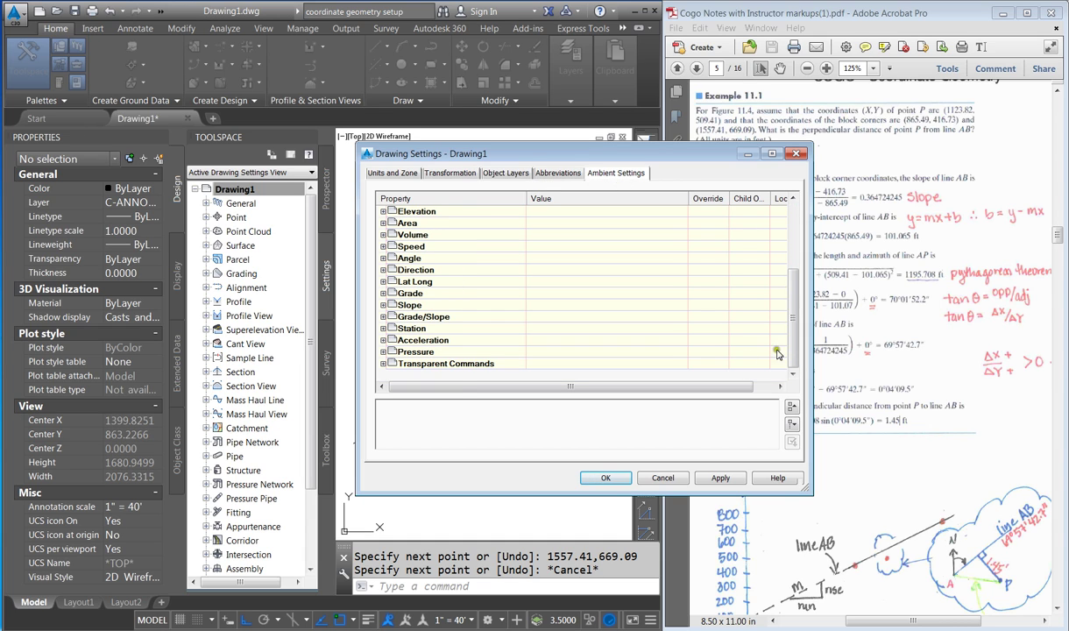
left_click(384, 364)
scroll(478, 324, "down", 2)
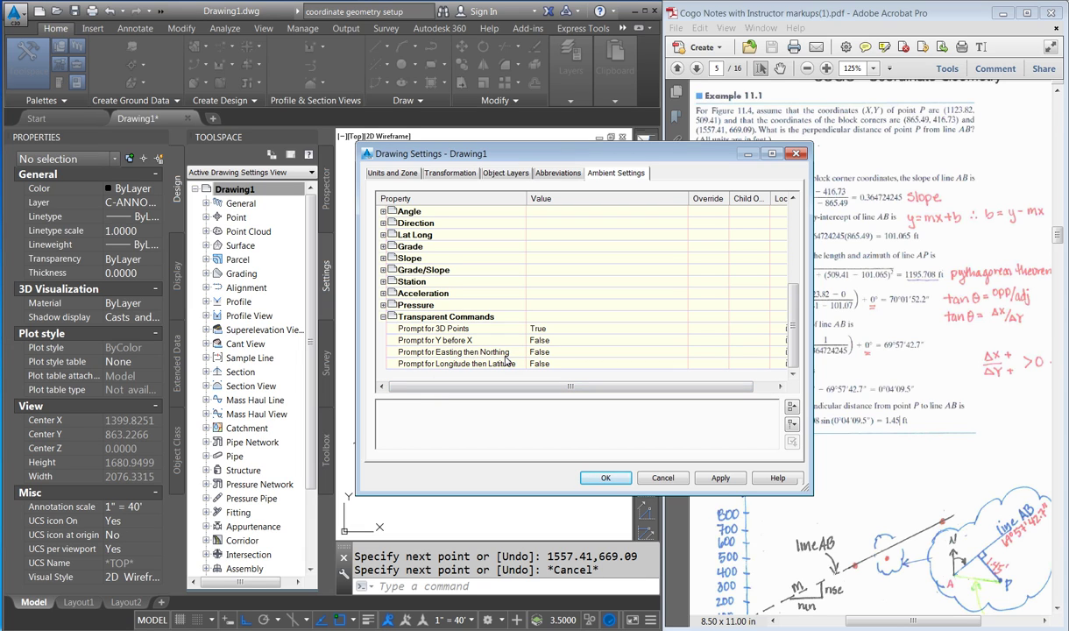
left_click(657, 482)
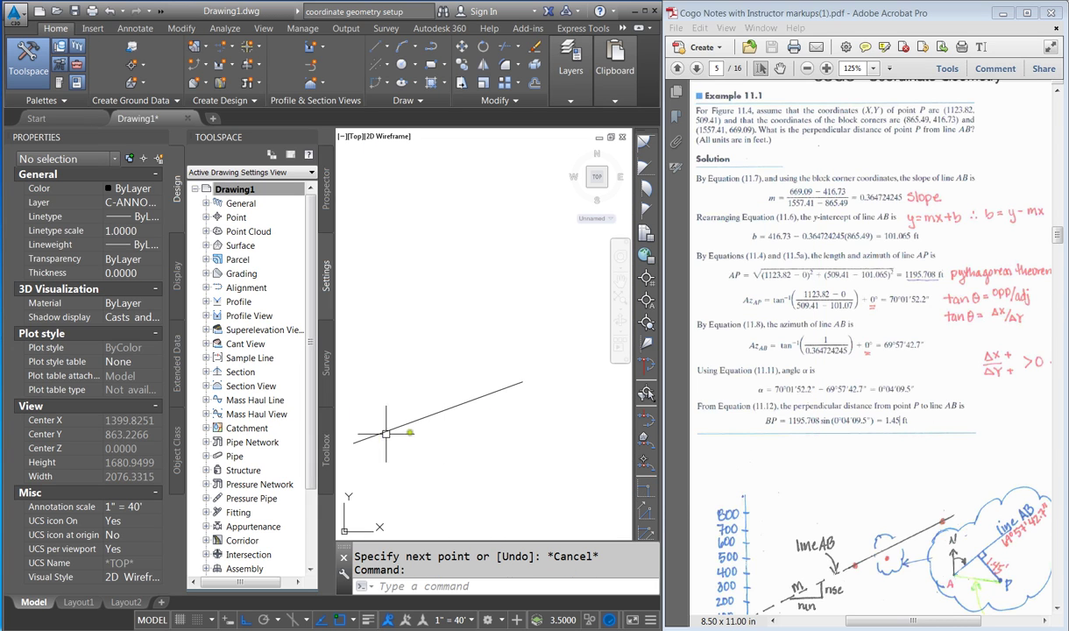
Start a new line at point 1123.82,509.41.
scroll(406, 425, "up", 3)
key("Escape")
key("Escape")
type("l")
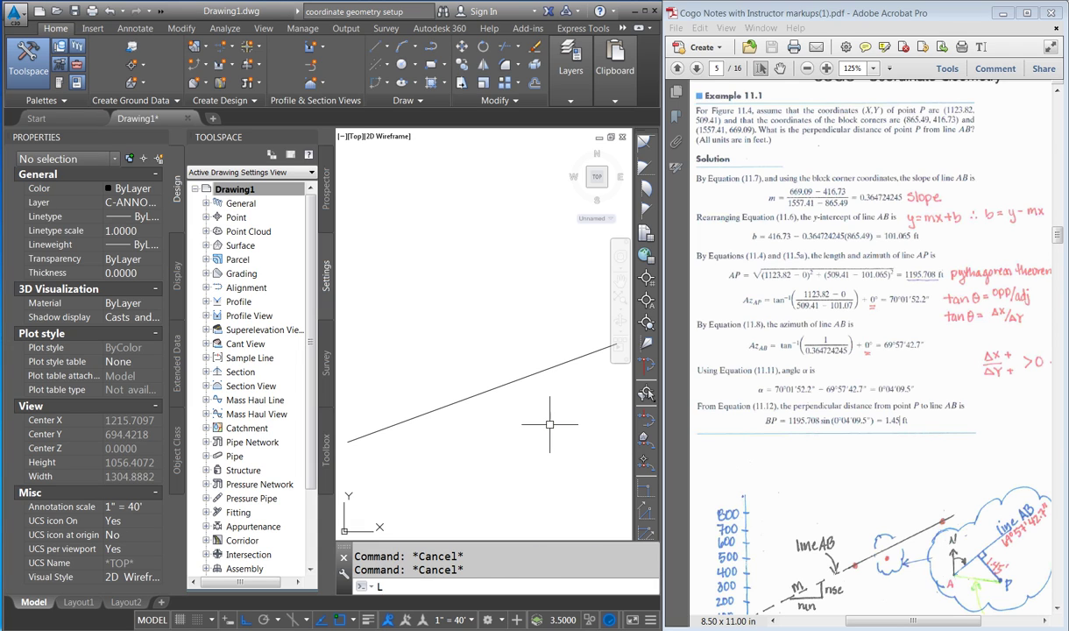
key("Return")
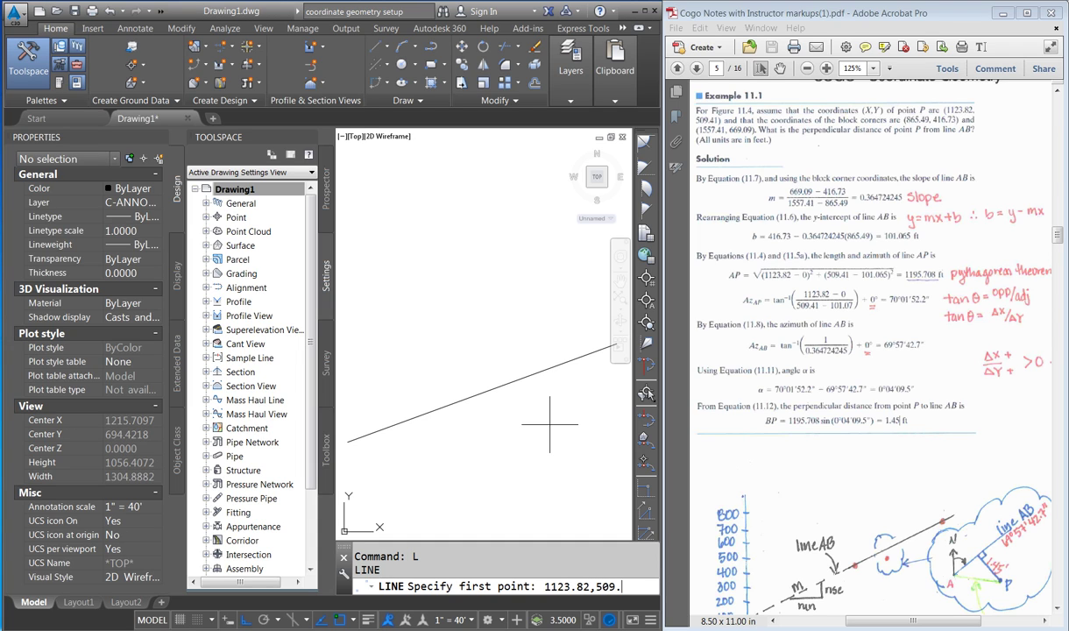
type("1123.82,509.41")
key("Return")
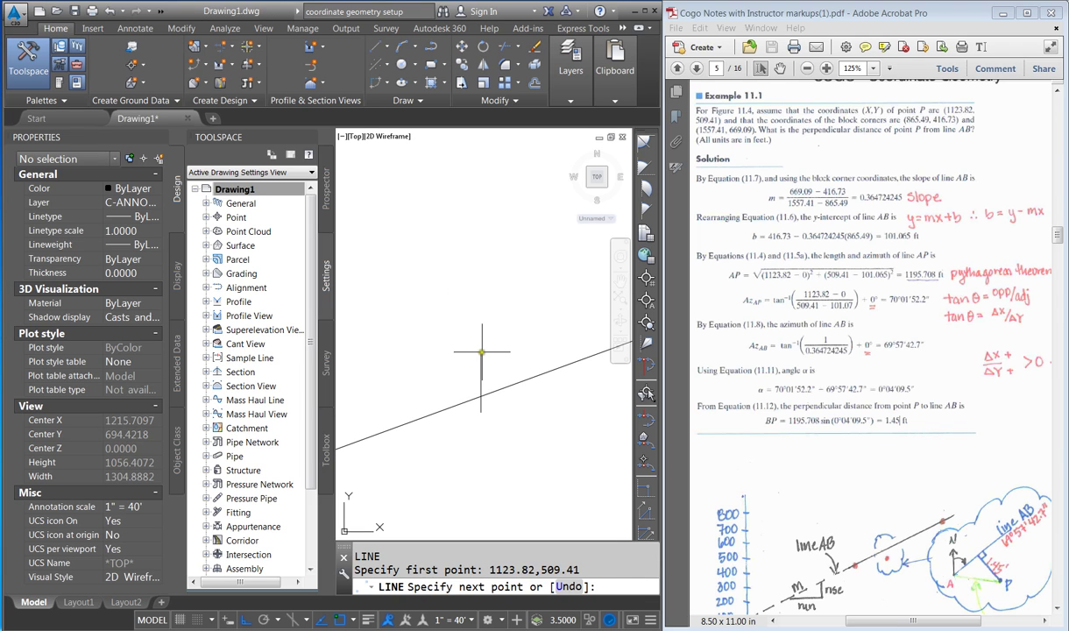
End the line perpendicular to line AB and check its 1.4460 ft length.
right_click(478, 310, "shift")
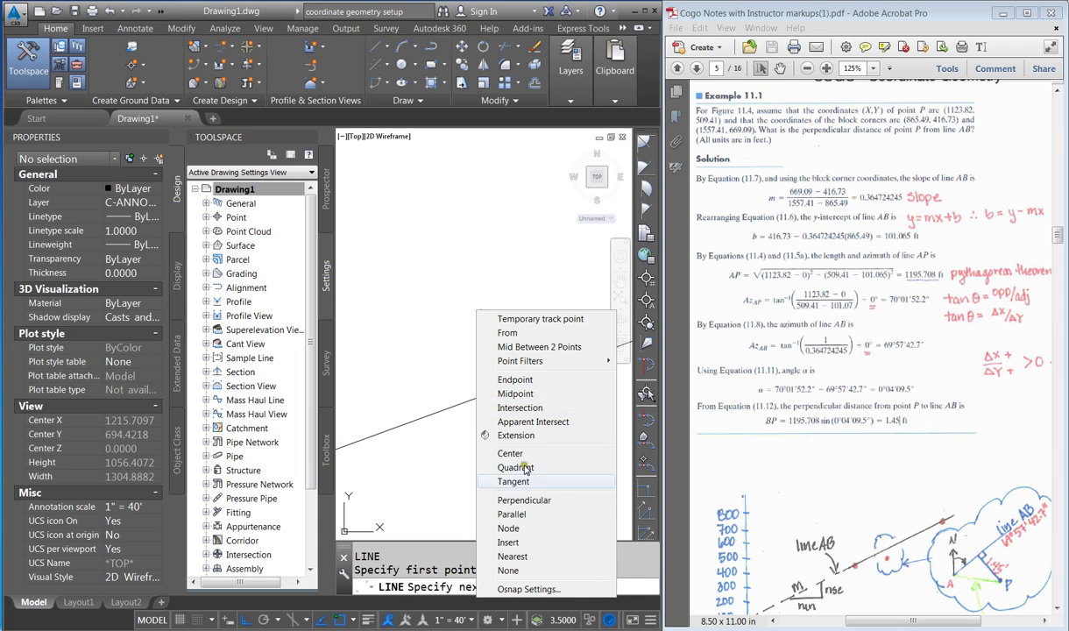
left_click(523, 500)
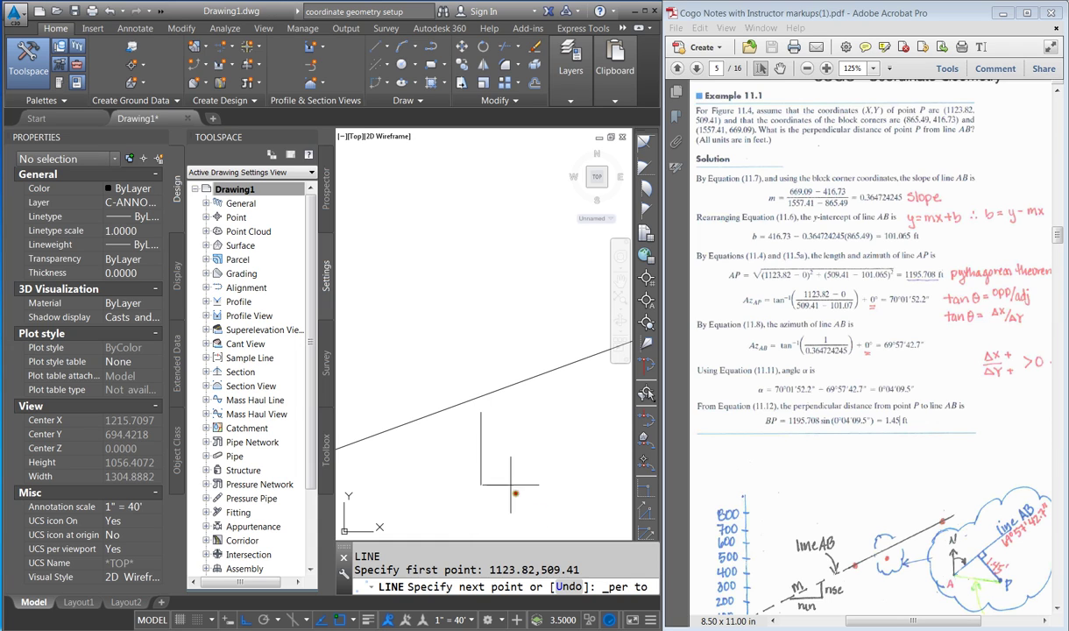
left_click(476, 402)
key("Escape")
left_click(476, 402)
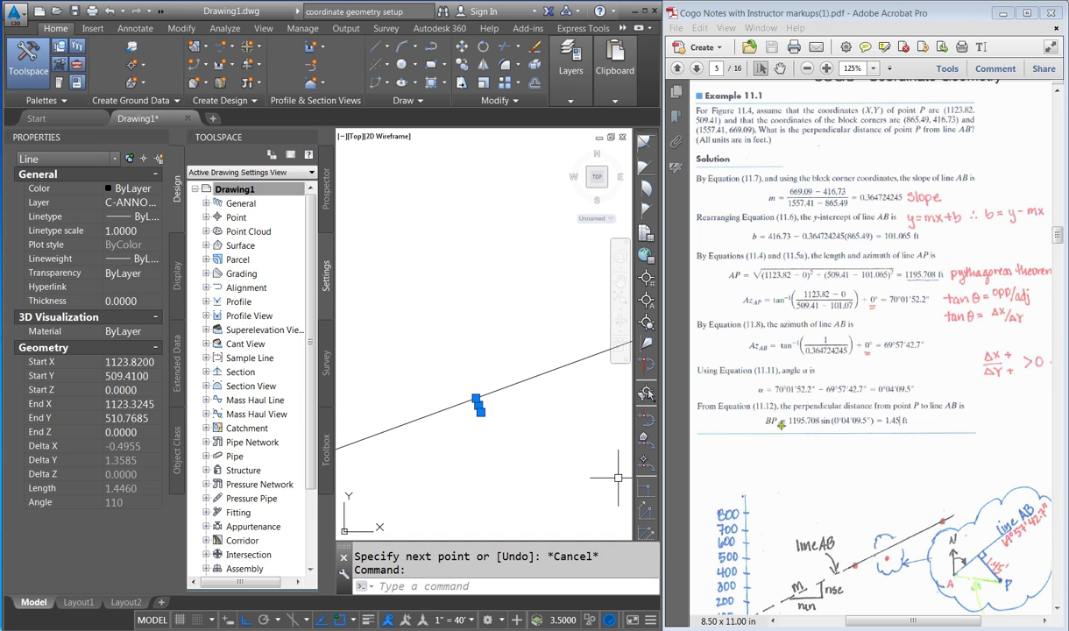
key("Escape")
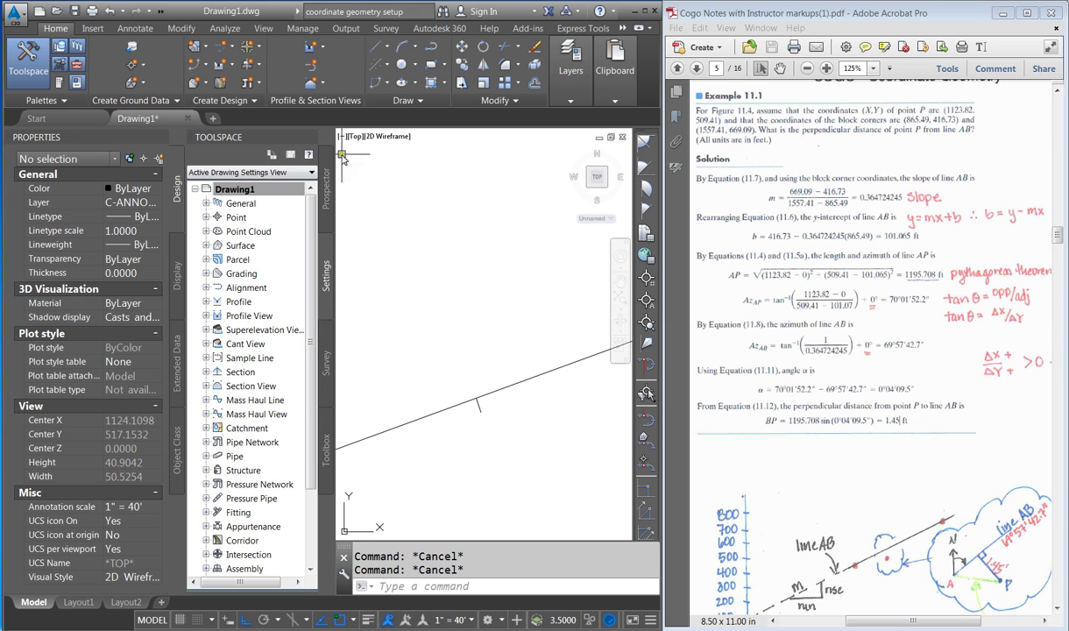
Place a trial Slope Only segment label on line AB, then delete the Horizontal label.
left_click(135, 28)
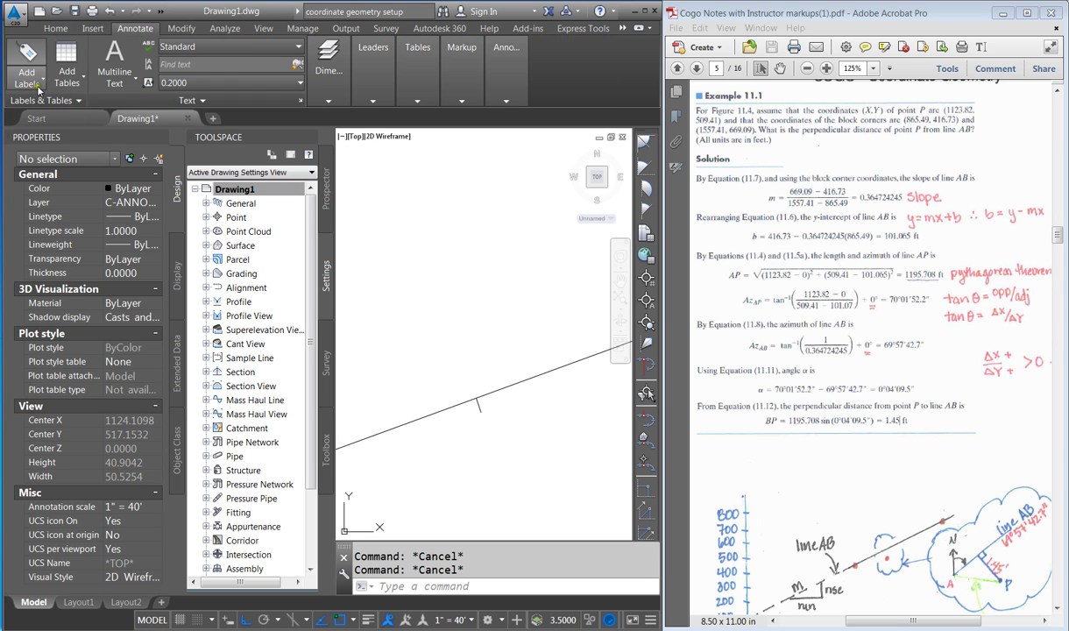
left_click(39, 88)
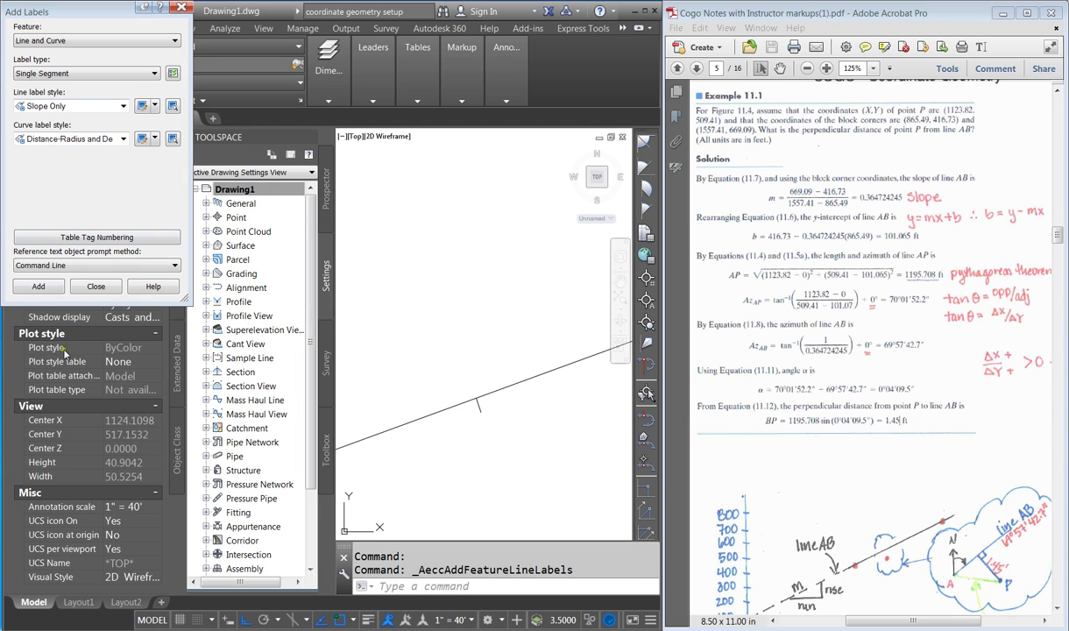
left_click(53, 105)
left_click(53, 106)
left_click(52, 286)
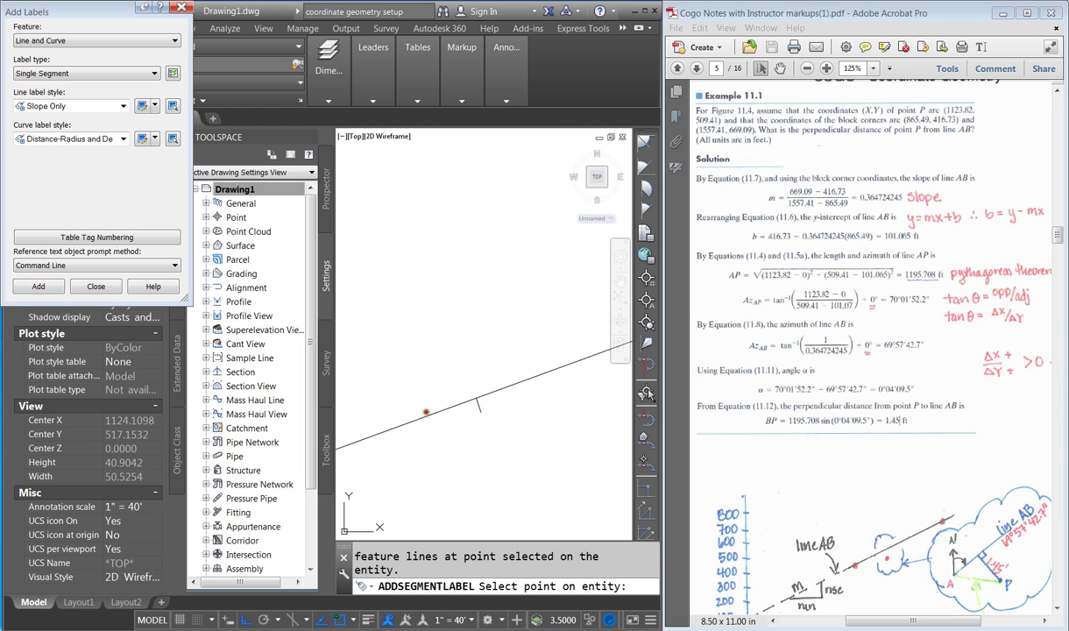
left_click(426, 412)
scroll(473, 368, "down", 2)
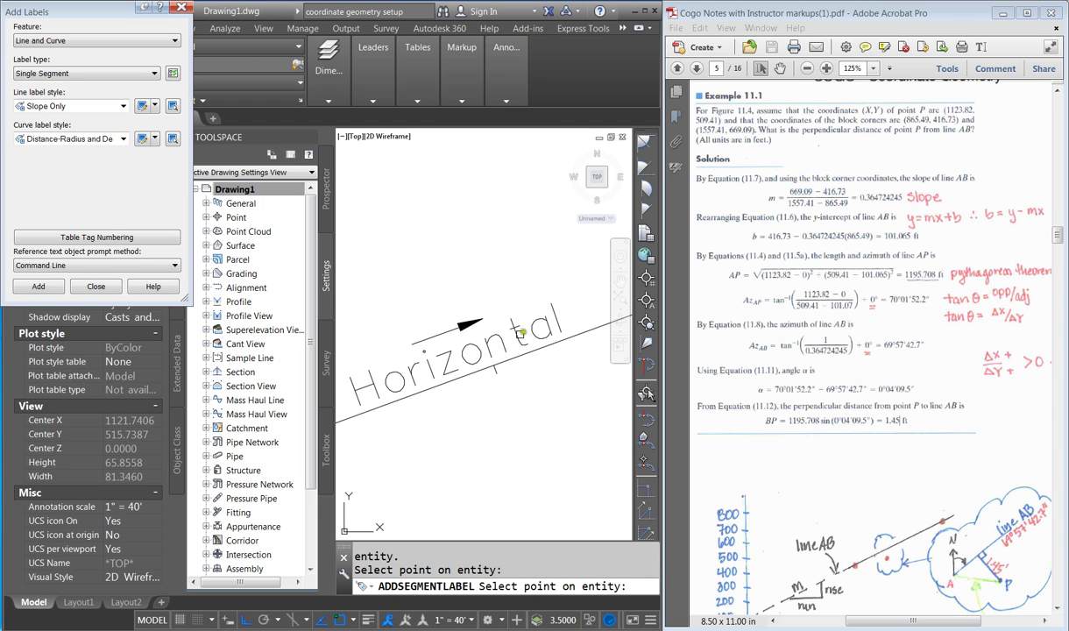
key("Escape")
left_click(496, 357)
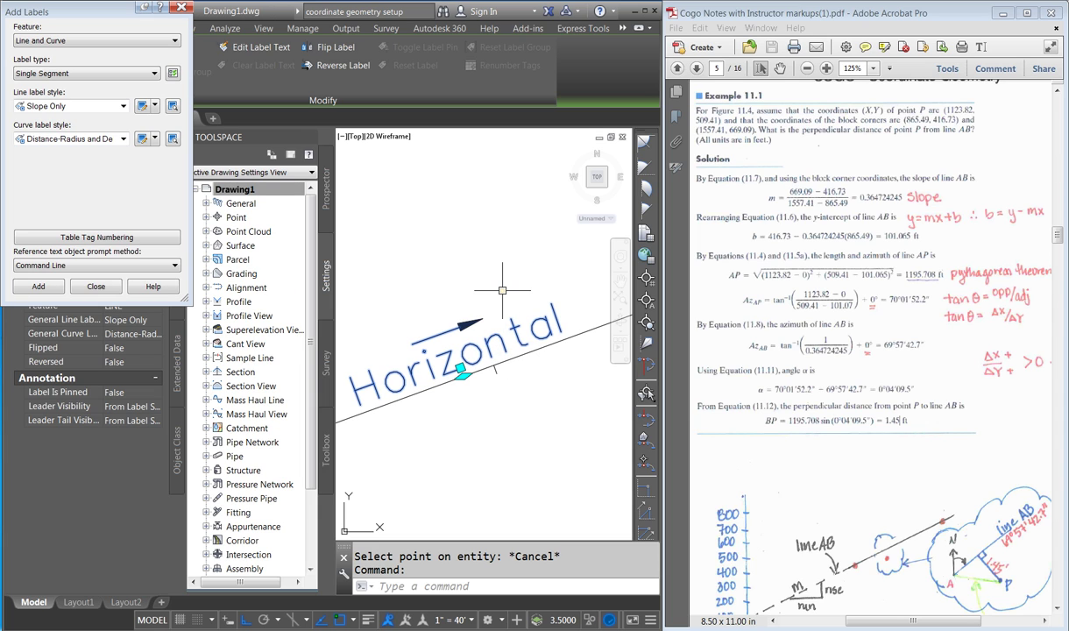
key("Delete")
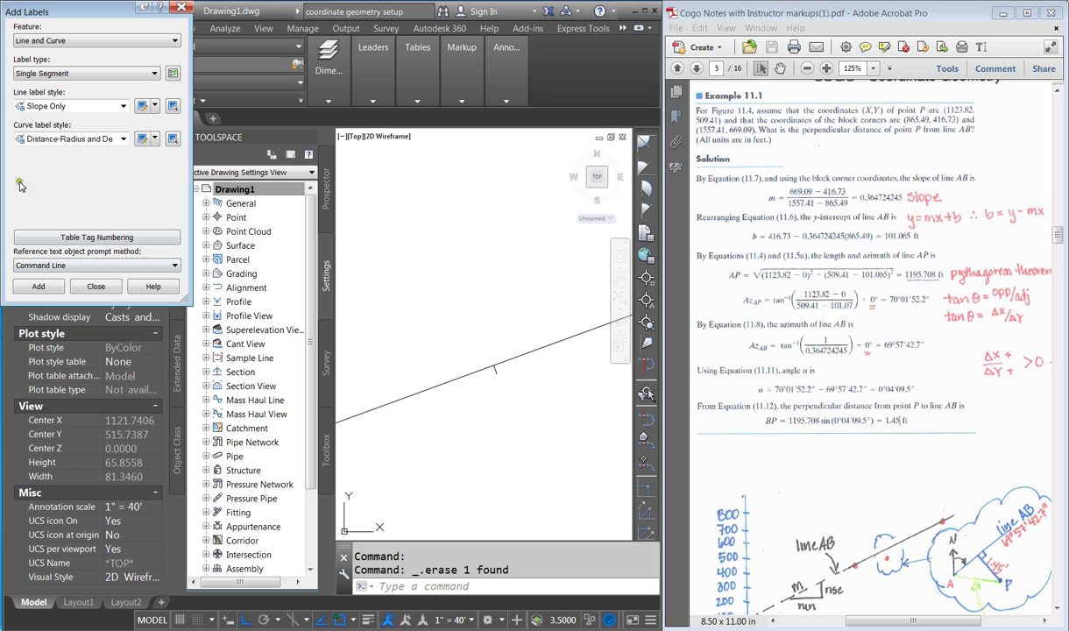
Label line AB with the Bearing and Distance style: N69° 57' 42.70"E 736.504'.
left_click(53, 106)
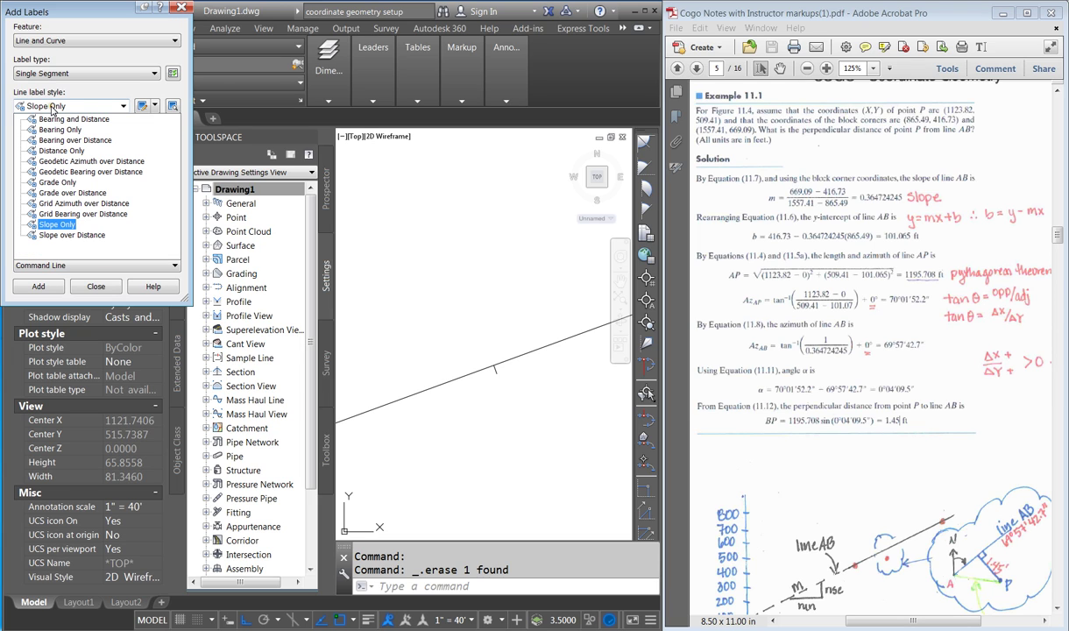
left_click(70, 119)
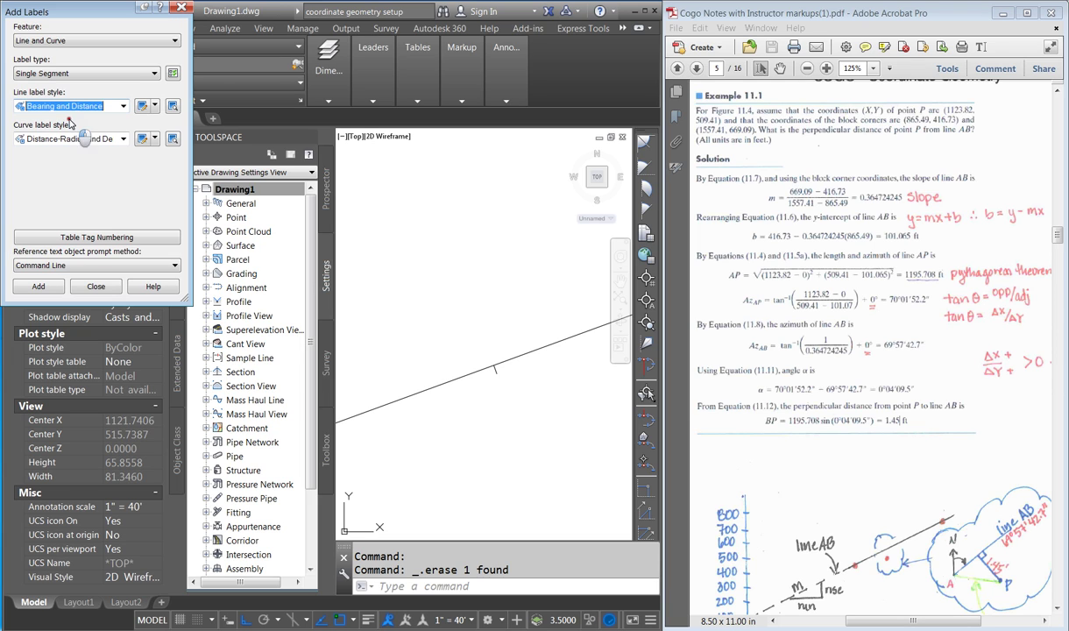
left_click(38, 287)
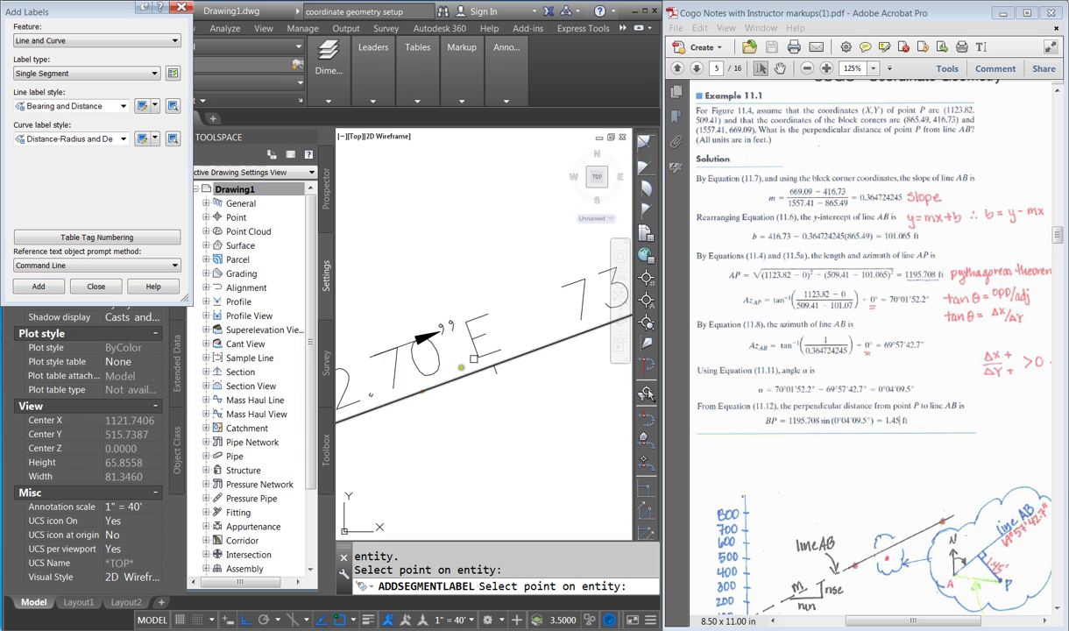
left_click(515, 324)
key("Escape")
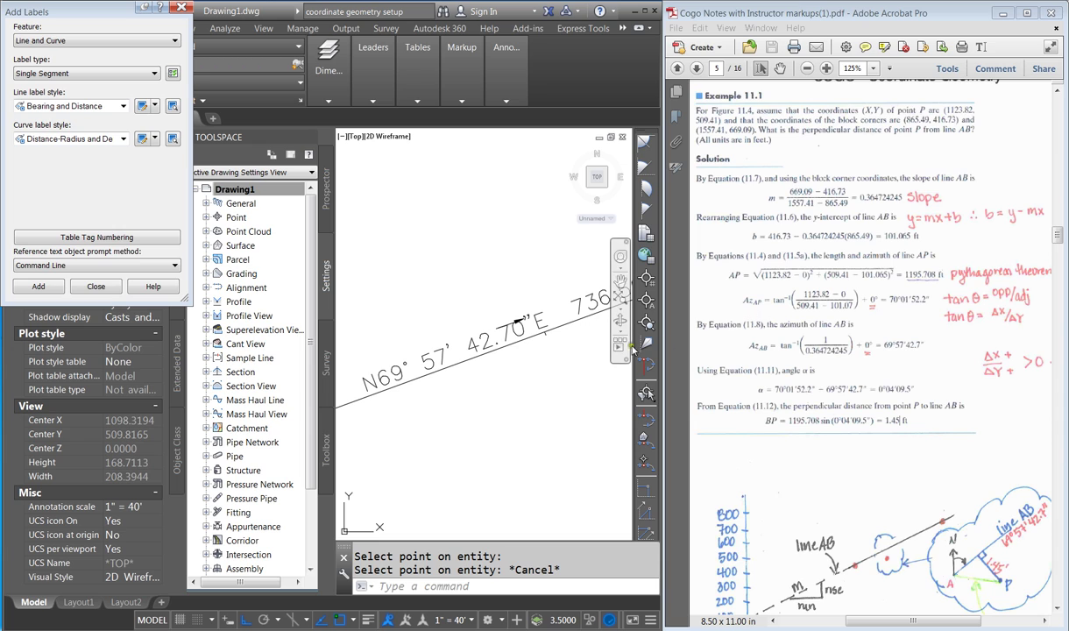
Zoom around and select the bearing label to check it.
scroll(404, 400, "down", 2)
scroll(411, 386, "up", 3)
scroll(490, 329, "down", 1)
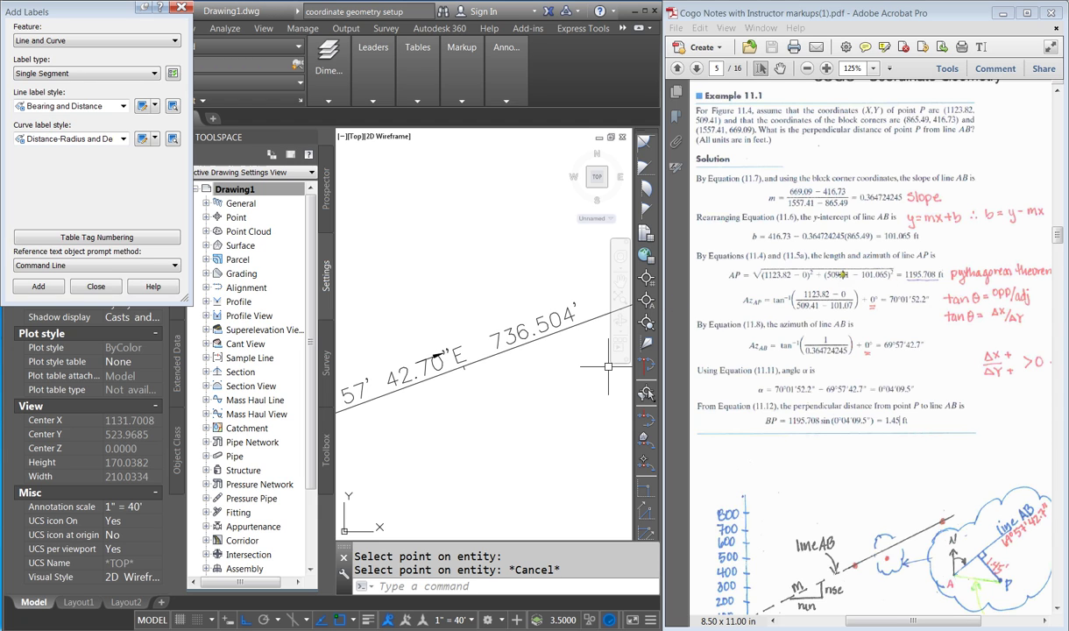
scroll(596, 331, "down", 2)
left_click(480, 328)
scroll(490, 350, "down", 2)
scroll(414, 392, "down", 1)
key("Escape")
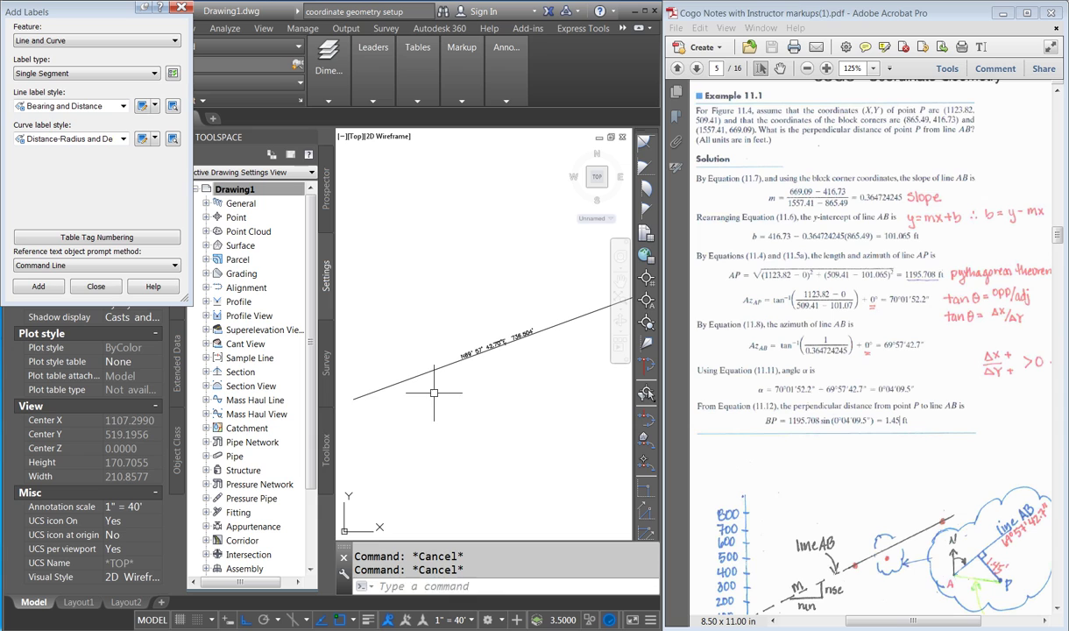
Draw a line between two line endpoints using Endpoint snaps.
type("L")
key("Return")
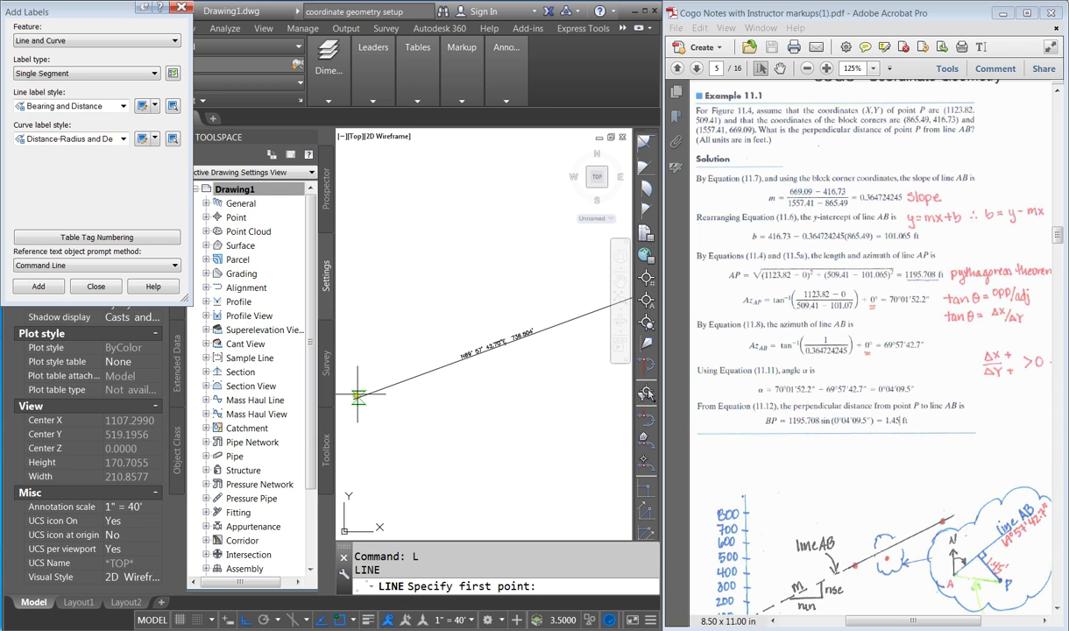
right_click(357, 396, "shift")
left_click(392, 172)
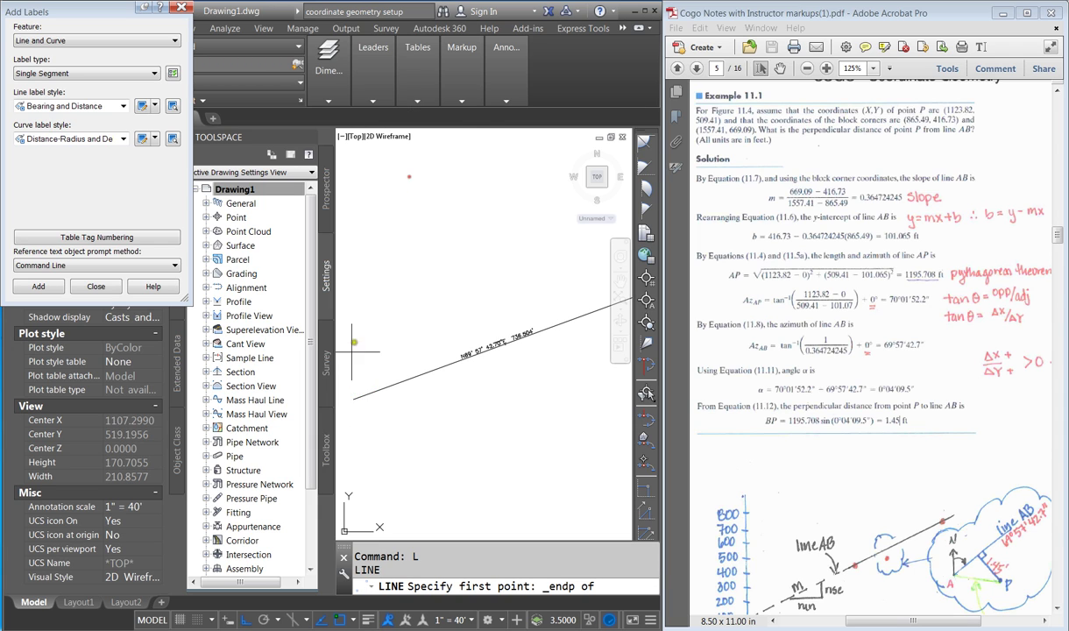
left_click(352, 399)
scroll(501, 331, "up", 6)
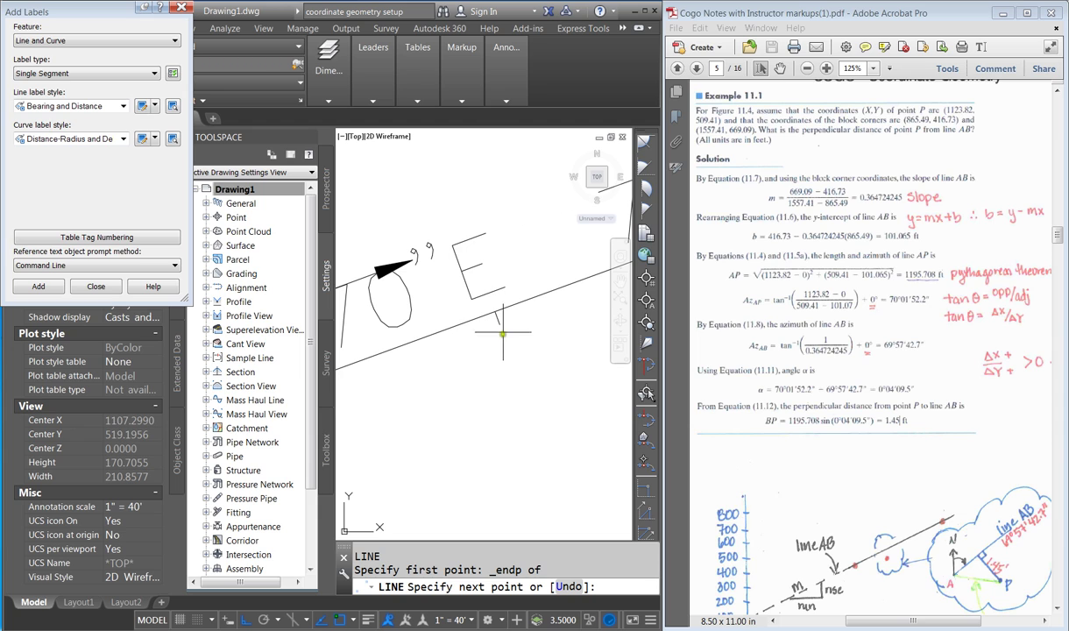
right_click(489, 312, "shift")
left_click(526, 380)
scroll(491, 317, "up", 3)
left_click(493, 317)
key("Escape")
Delete the bearing label and add a Bearing over Distance label to the line.
scroll(493, 297, "down", 3)
key("Delete")
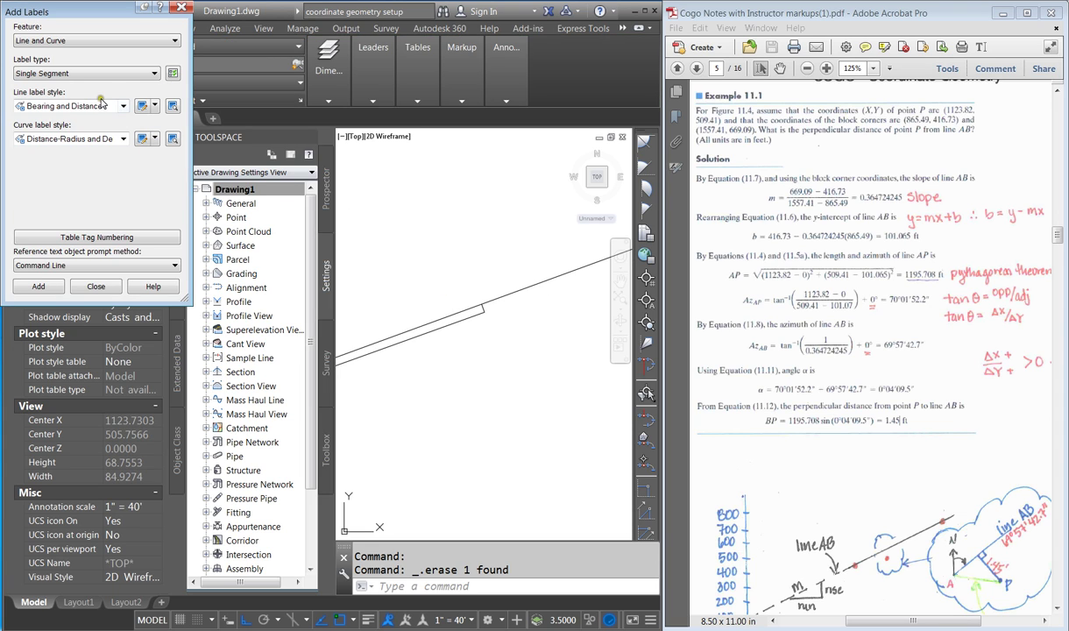
left_click(101, 105)
left_click(96, 133)
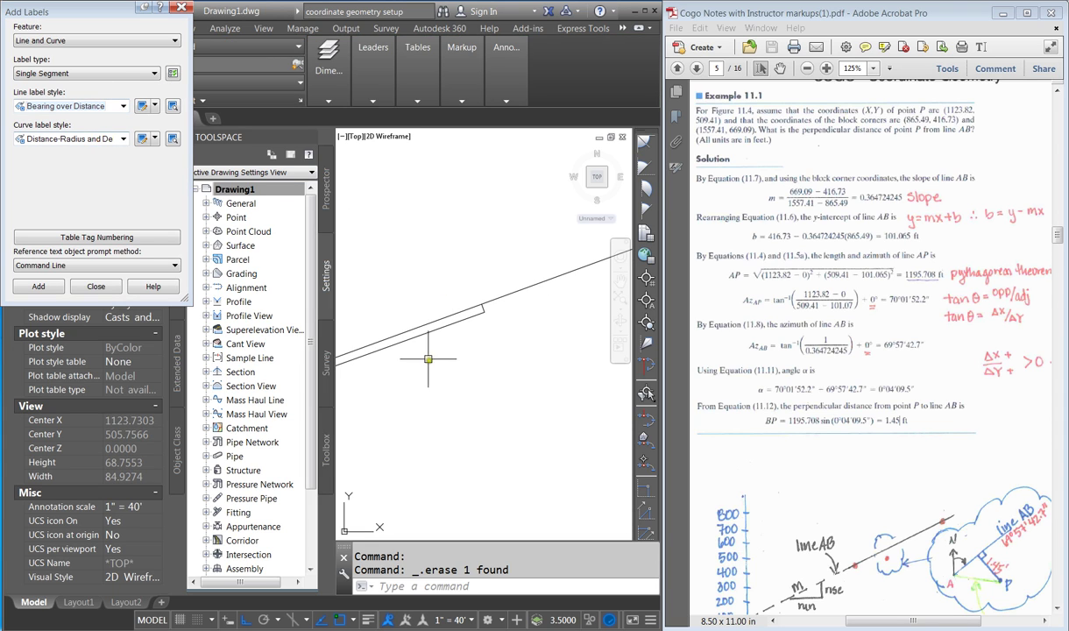
left_click(38, 285)
left_click(454, 316)
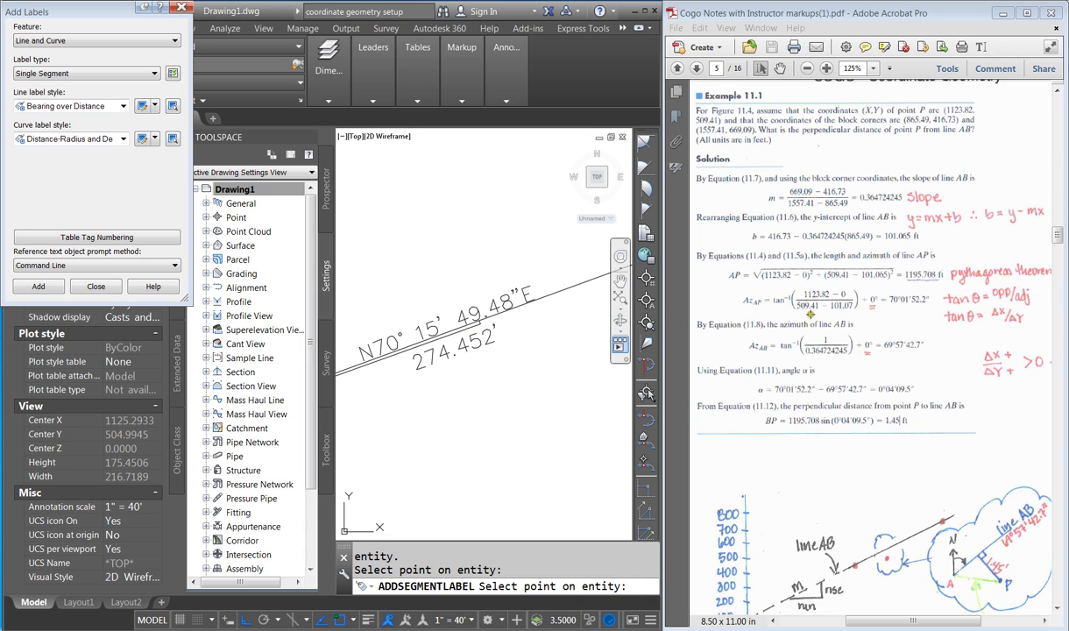
key("Escape")
Erase the N70° 15' 49.48"E 274.452' test label and clear the selection.
scroll(421, 337, "down", 8)
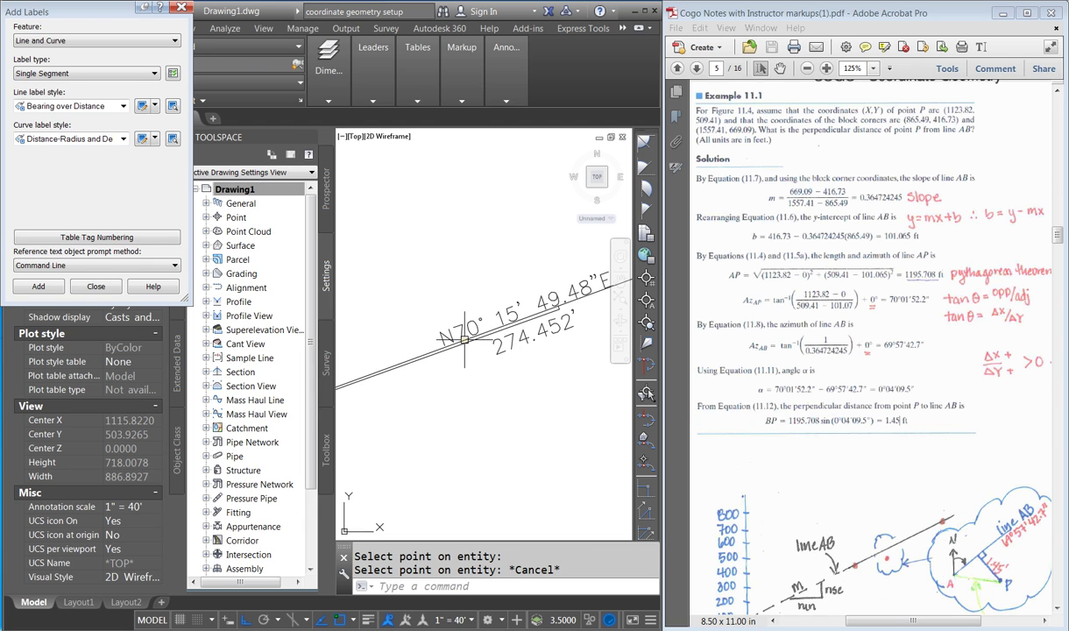
left_click(529, 347)
left_click(507, 340)
key("Delete")
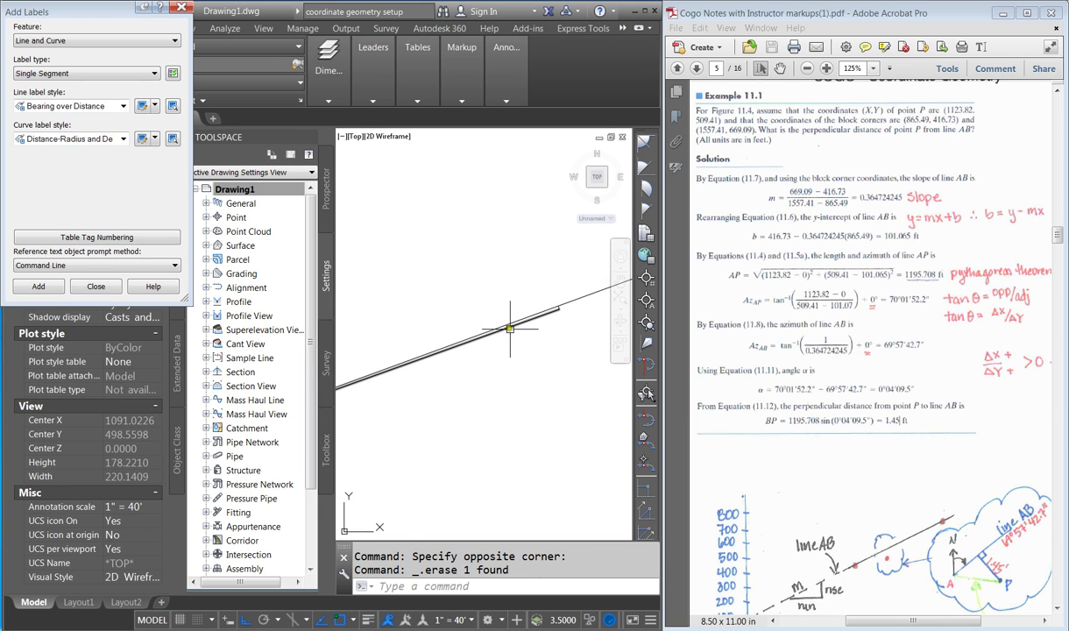
left_click(558, 308)
left_click(575, 325)
scroll(518, 260, "down", 1)
key("Escape")
key("Escape")
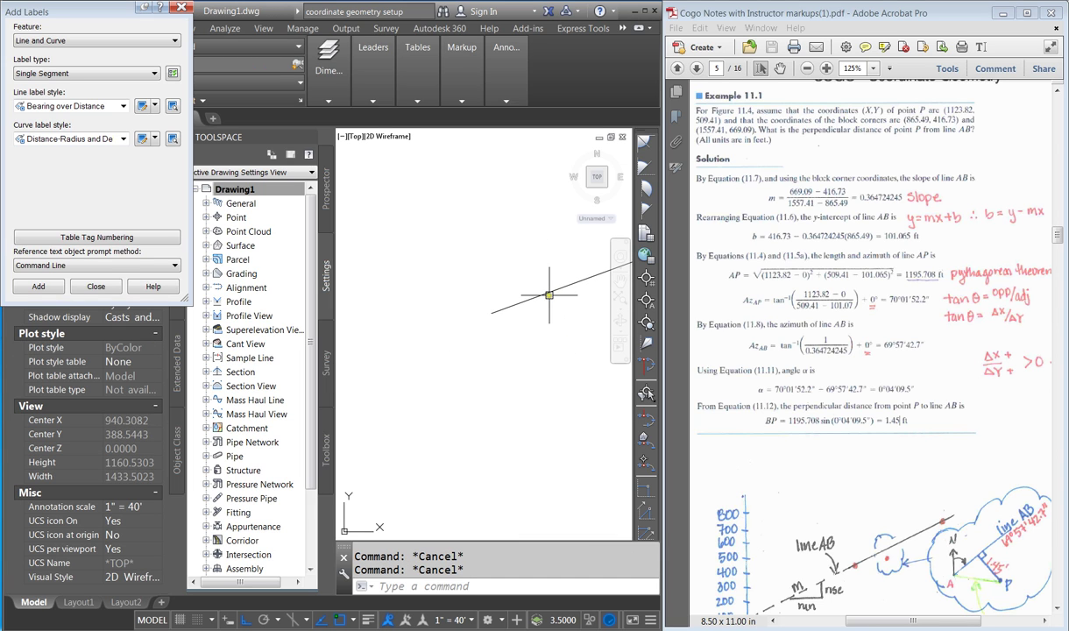
scroll(549, 295, "down", 4)
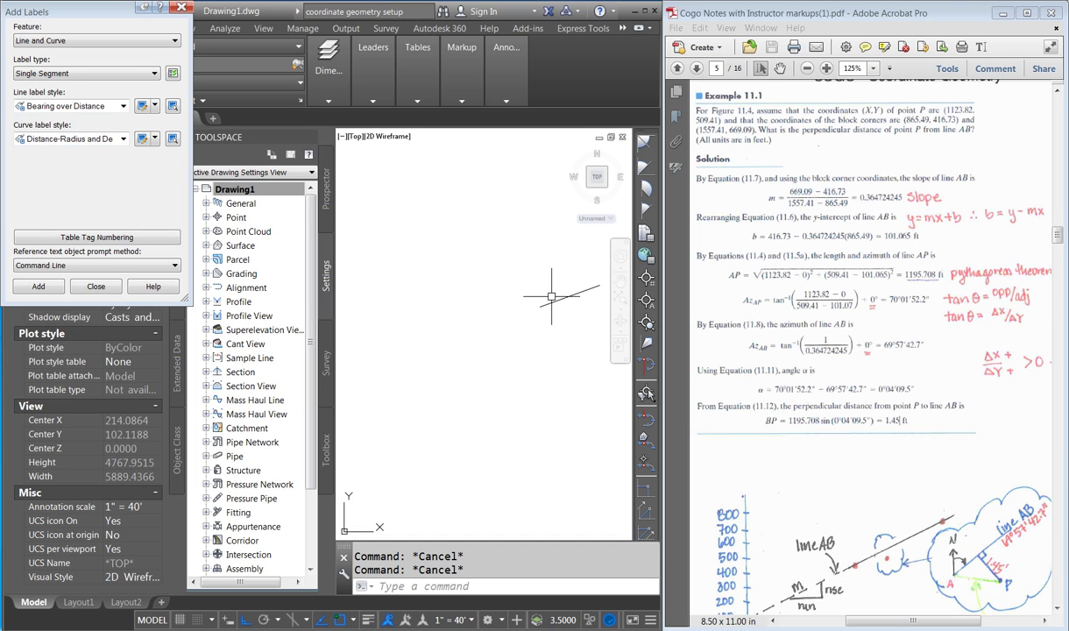
Draw a vertical line straight up from 0,0.
key("Return")
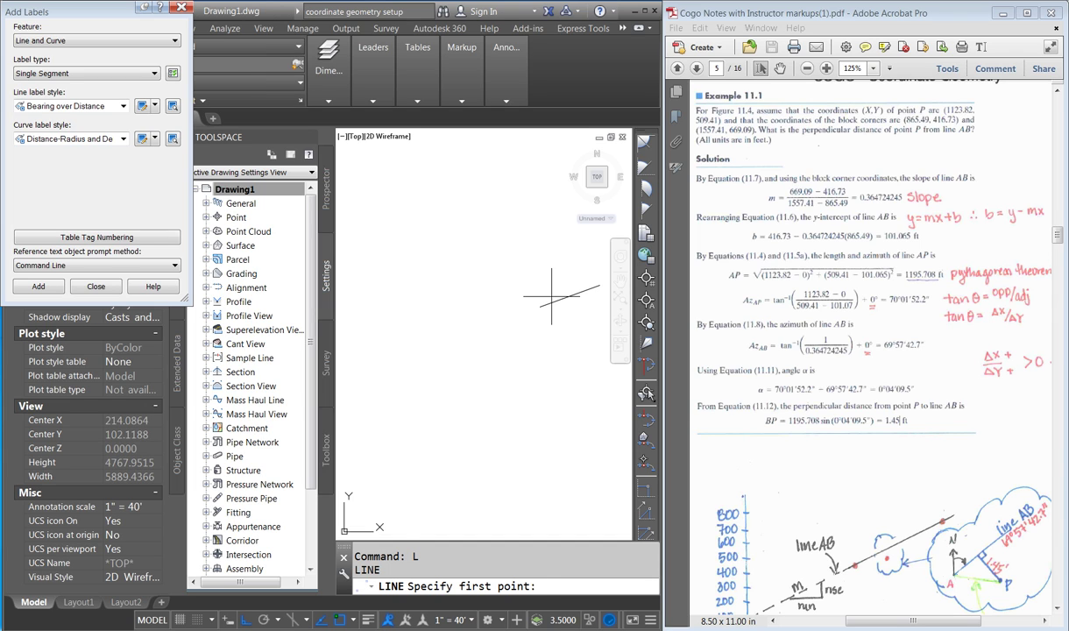
type("0,0")
key("Return")
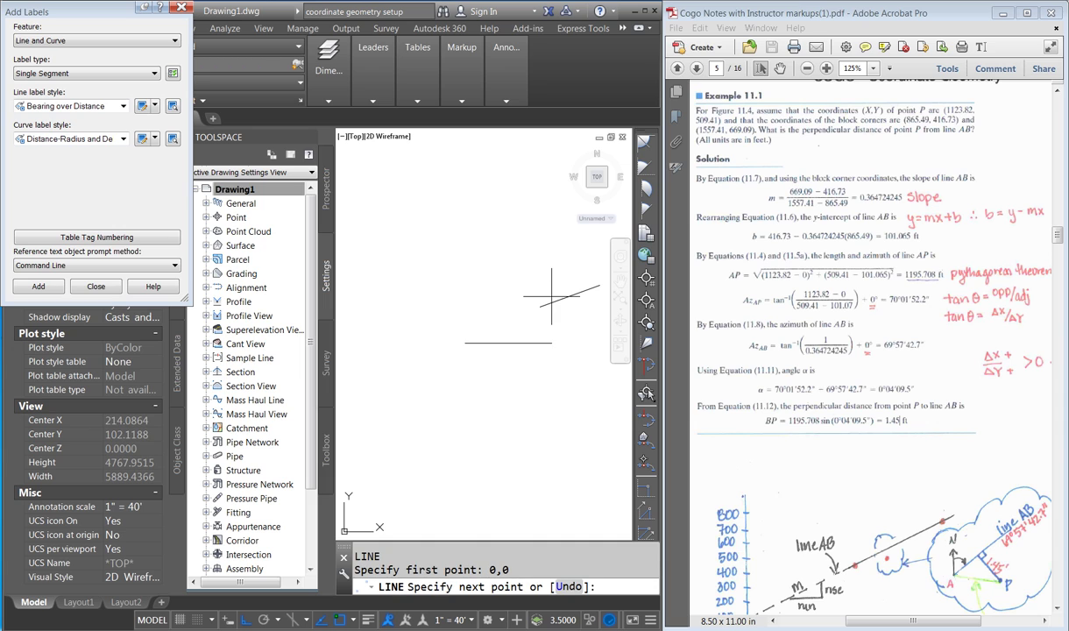
left_click(516, 211)
key("Escape")
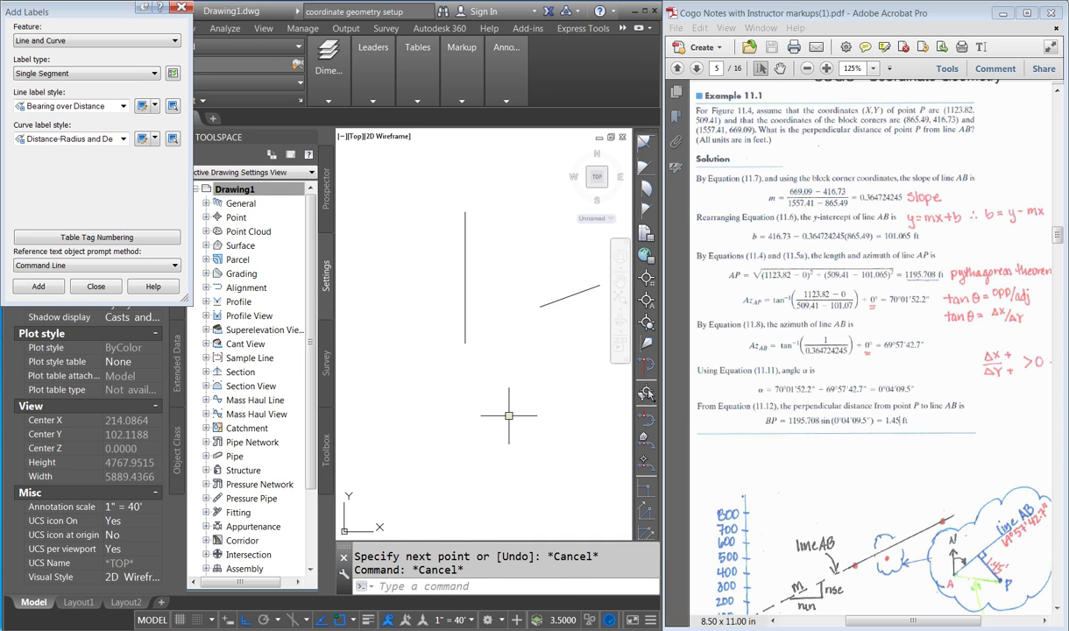
Run EXTEND (ex) and select line AB as the boundary edge.
type("ex")
key("Return")
key("Return")
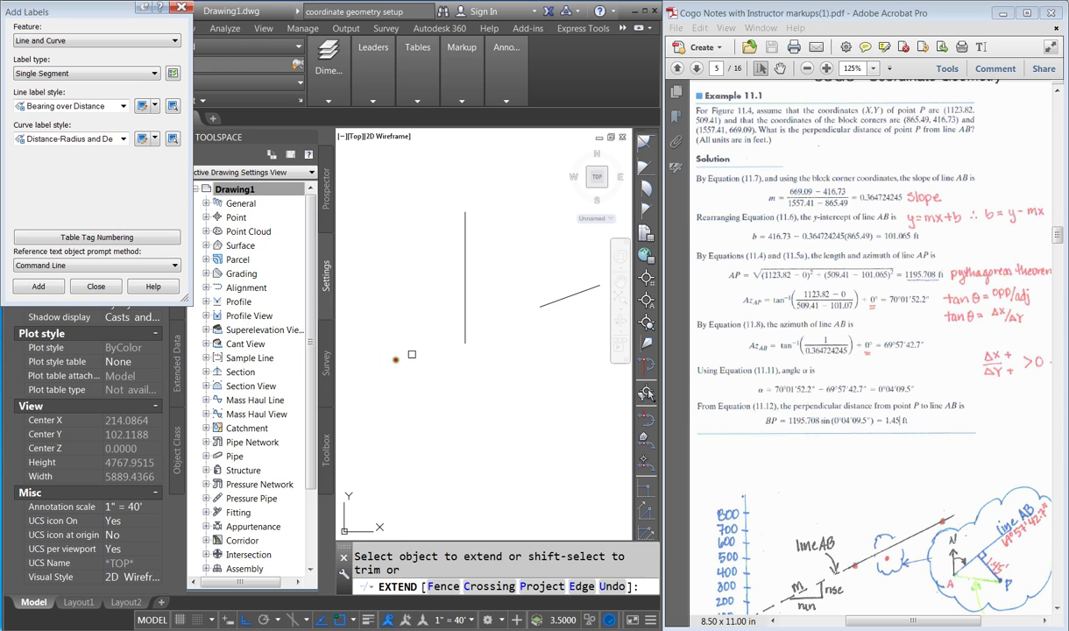
right_click(460, 336)
key("Escape")
key("Escape")
key("Escape")
scroll(540, 309, "up", 2)
key("Return")
left_click(488, 226)
left_click(368, 289)
key("Return")
Extend the vertical line up to line AB and close the Add Labels dialog.
scroll(551, 278, "up", 5)
scroll(449, 354, "down", 1)
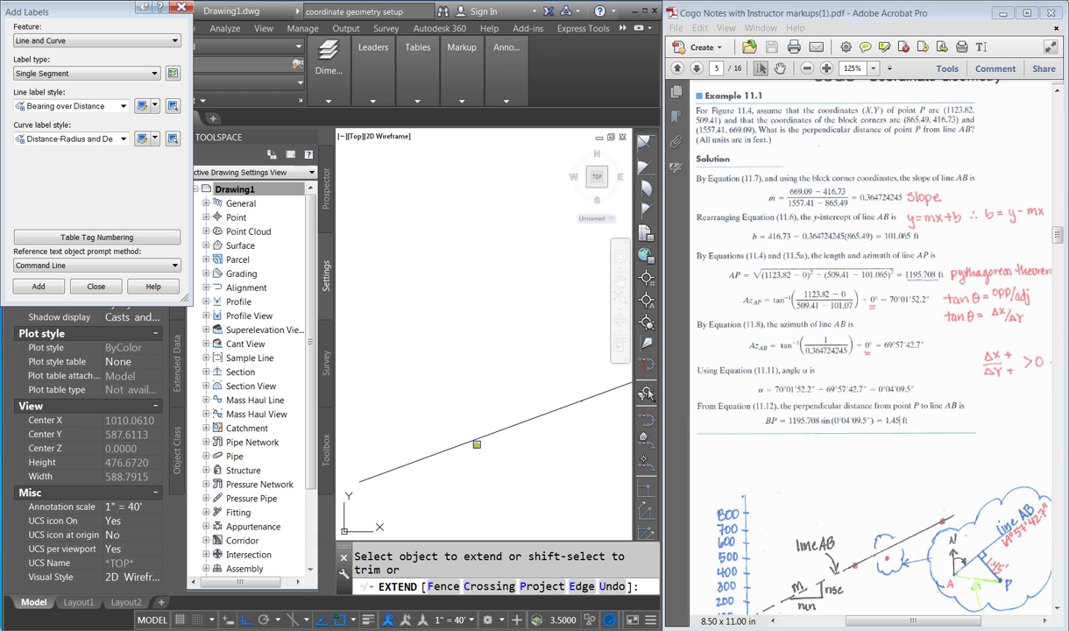
scroll(511, 406, "down", 5)
left_click(511, 407)
scroll(404, 438, "up", 5)
key("Escape")
key("Escape")
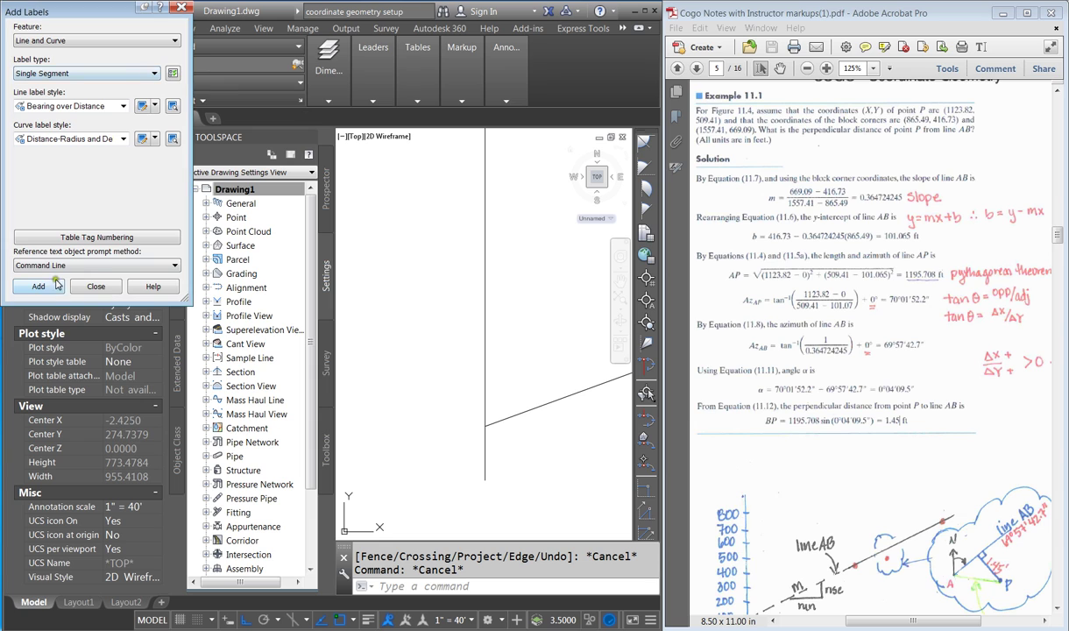
left_click(84, 287)
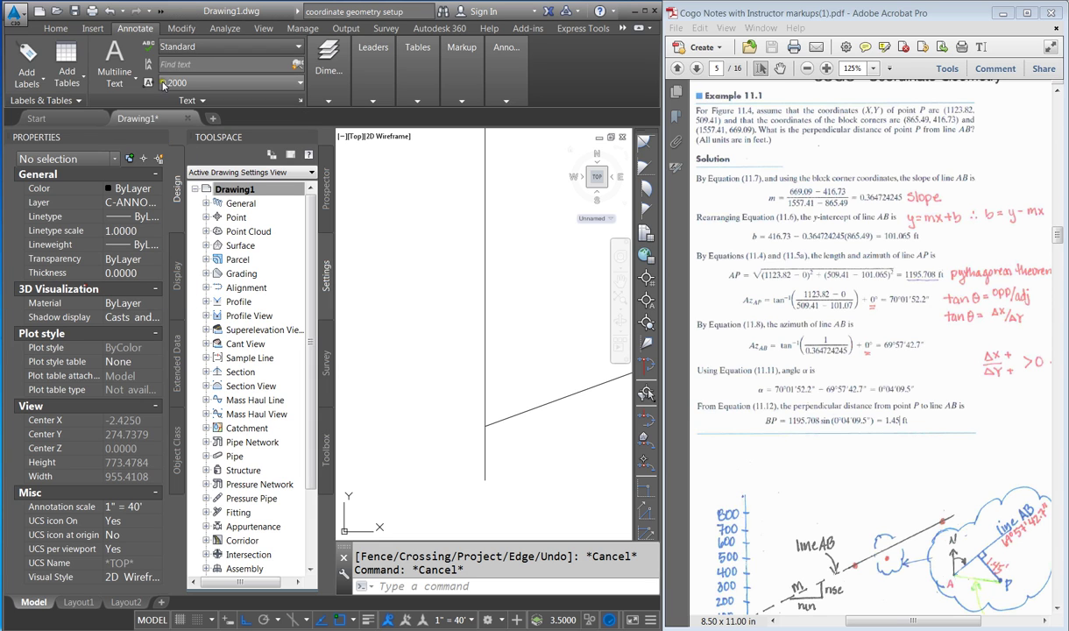
Start a DIM dimension at the 0,0 endpoint of the vertical line.
left_click(324, 89)
left_click(126, 132)
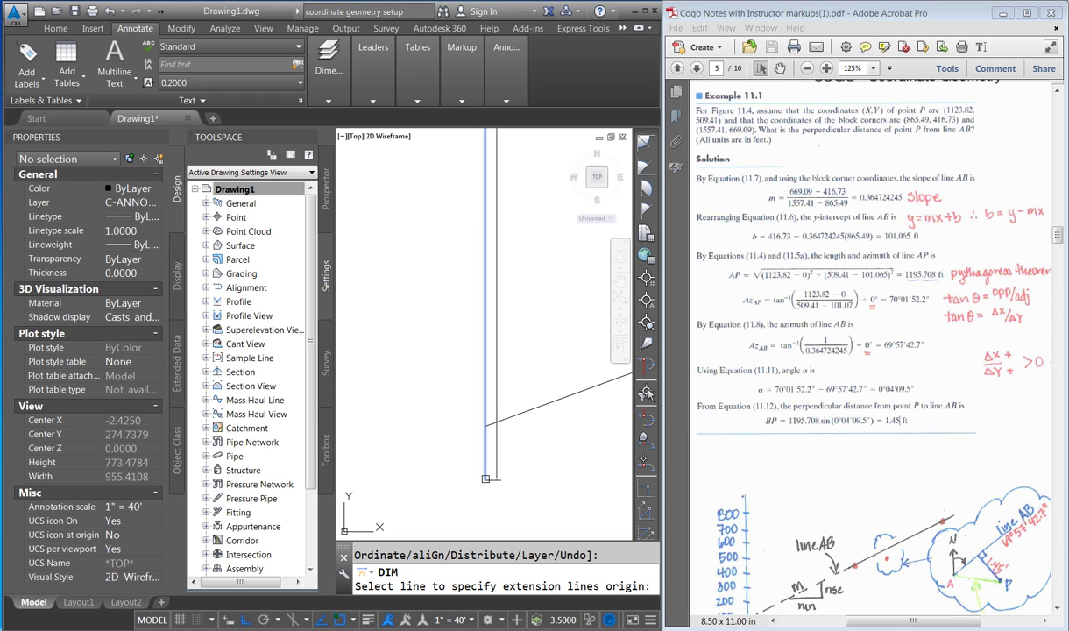
right_click(462, 456, "shift")
left_click(482, 275)
left_click(484, 474)
End it at the intersection with line AB and place the 101.0648 dimension.
right_click(446, 305, "shift")
left_click(473, 385)
left_click(484, 427)
left_click(462, 443)
key("Return")
scroll(452, 469, "up", 4)
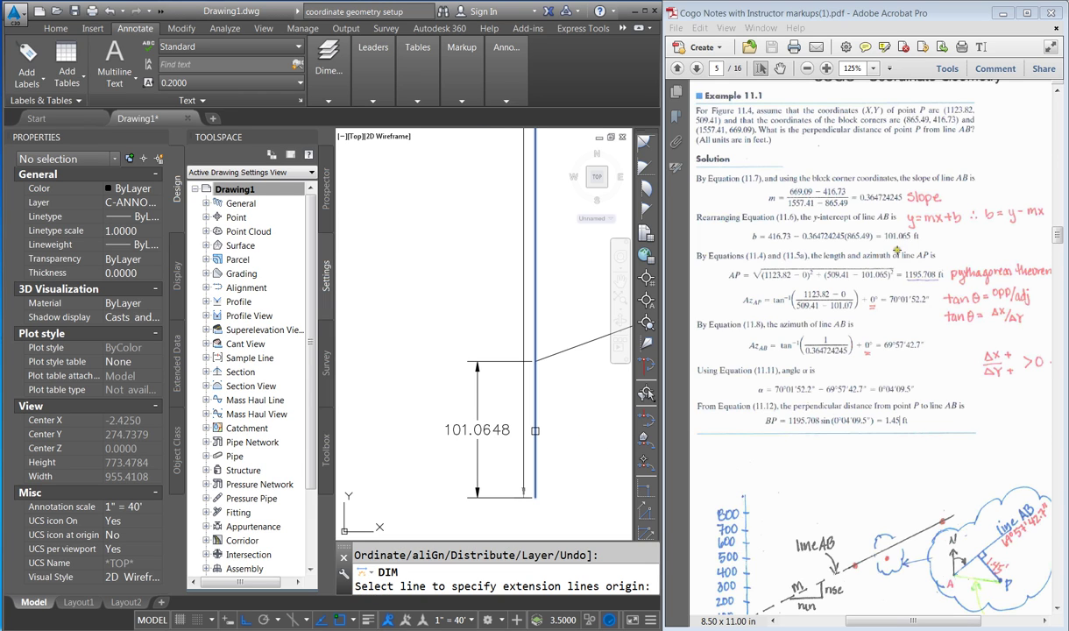
key("Return")
scroll(405, 341, "down", 4)
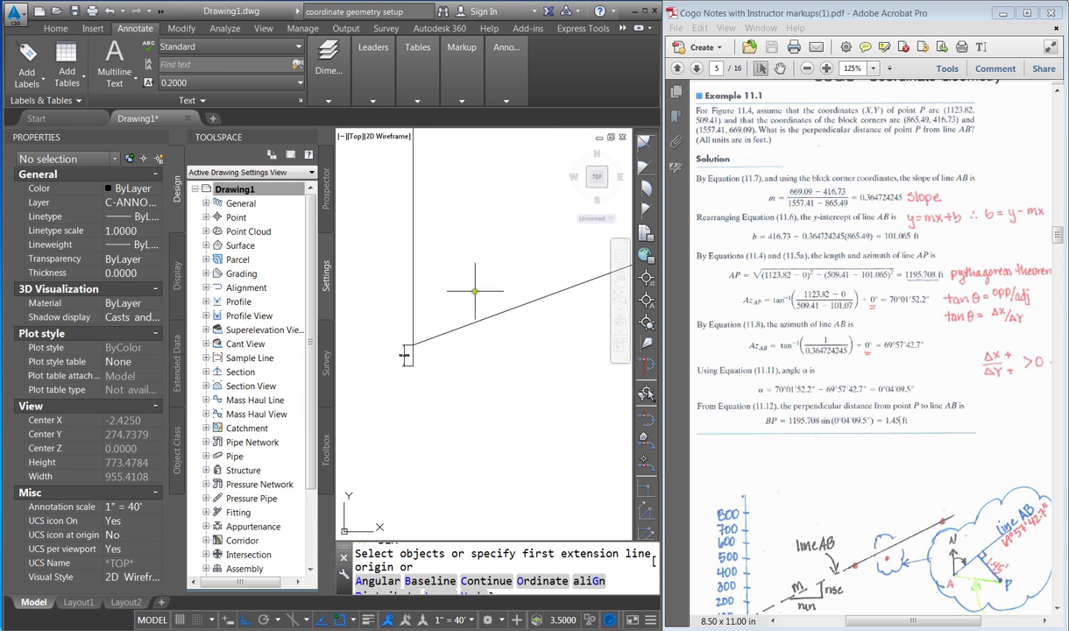
key("Escape")
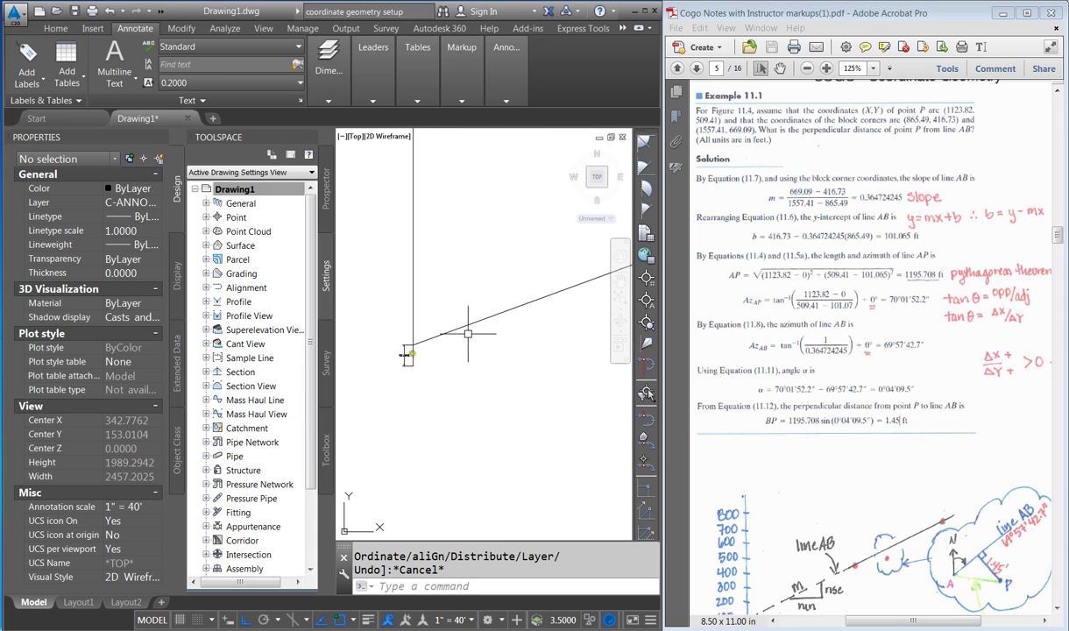
scroll(406, 354, "down", 4)
scroll(412, 351, "up", 4)
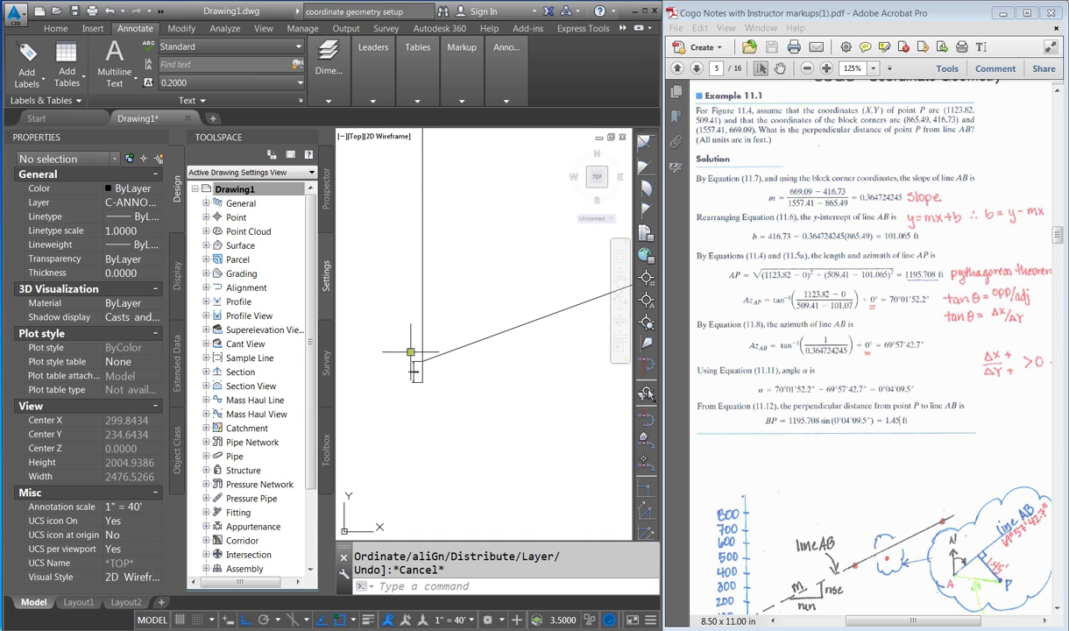